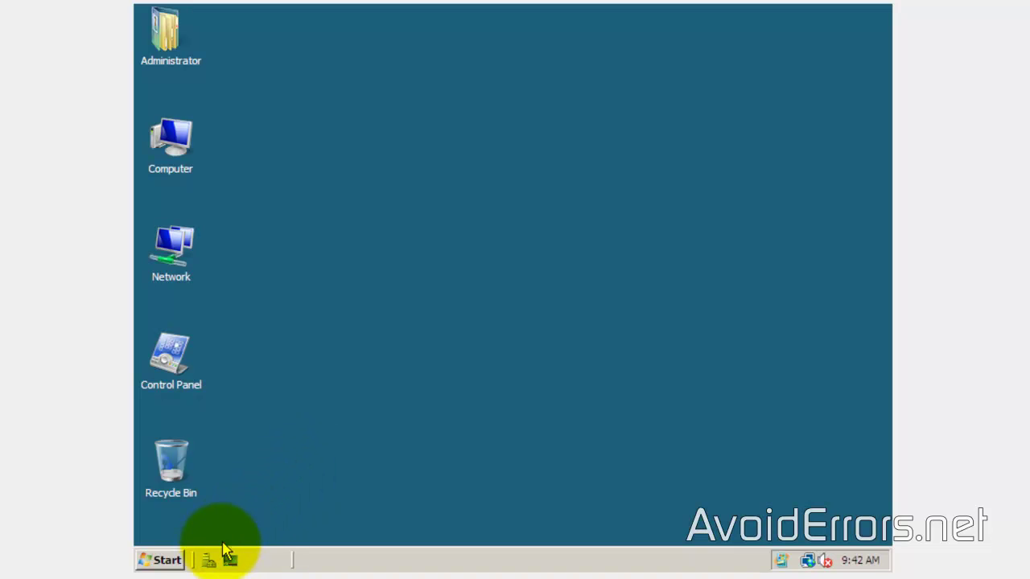
# Step: Launch Server Manager from the taskbar quick launch icon
pyautogui.click(208, 561)
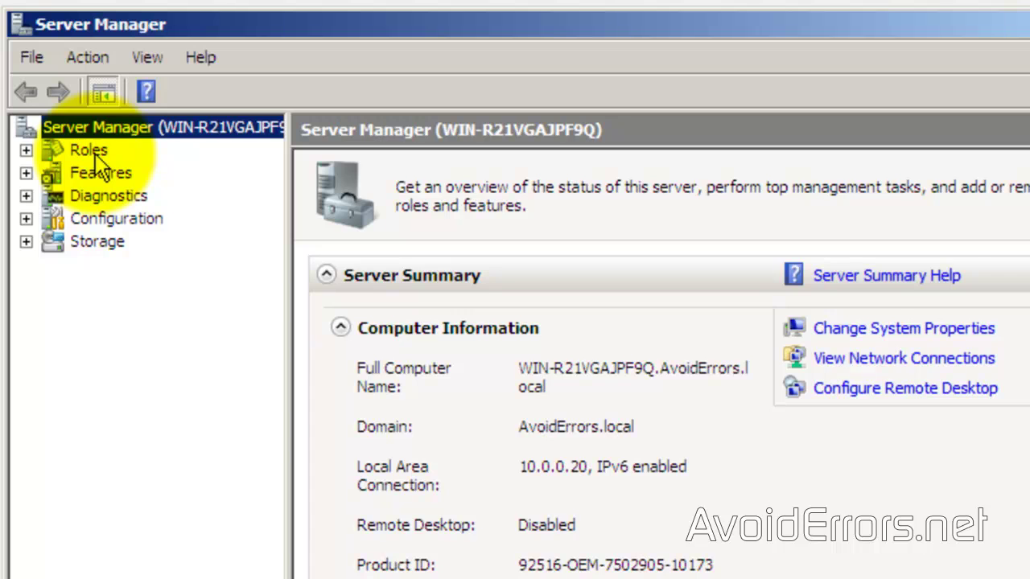
# Step: In the Add Roles Wizard, select Network Policy and Access Services and advance to its role services
pyautogui.click(89, 150)
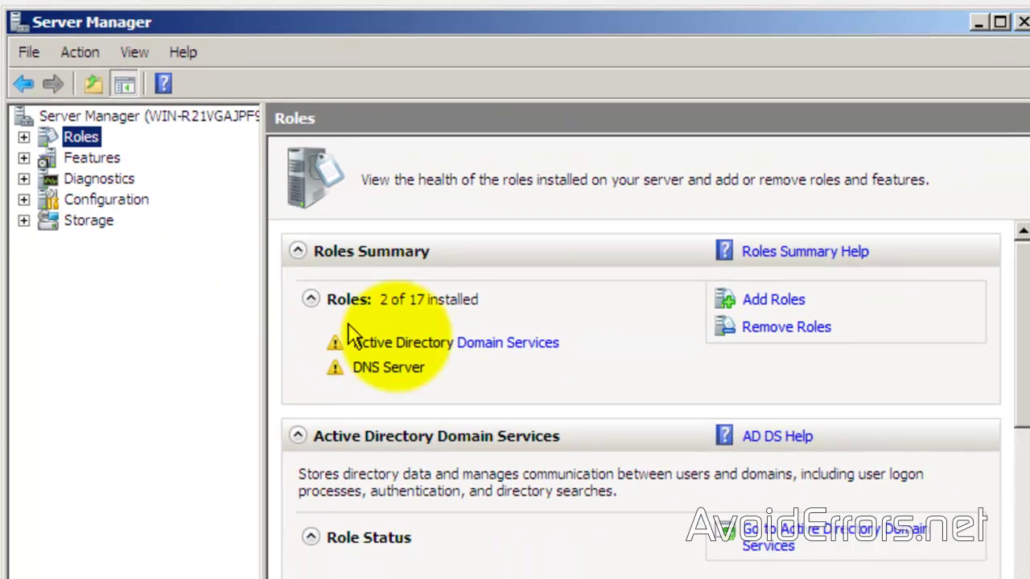
pyautogui.click(752, 304)
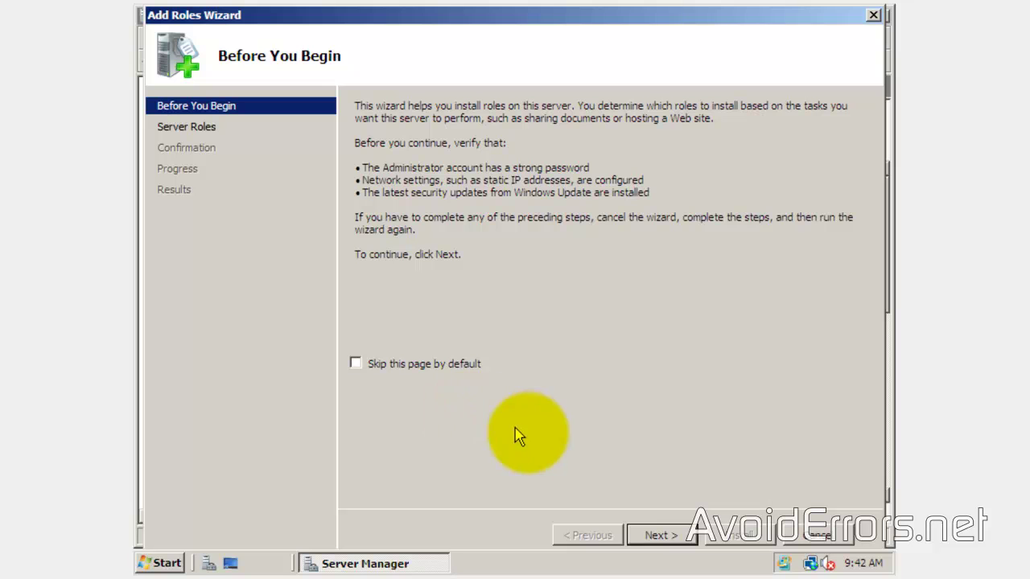
pyautogui.click(638, 536)
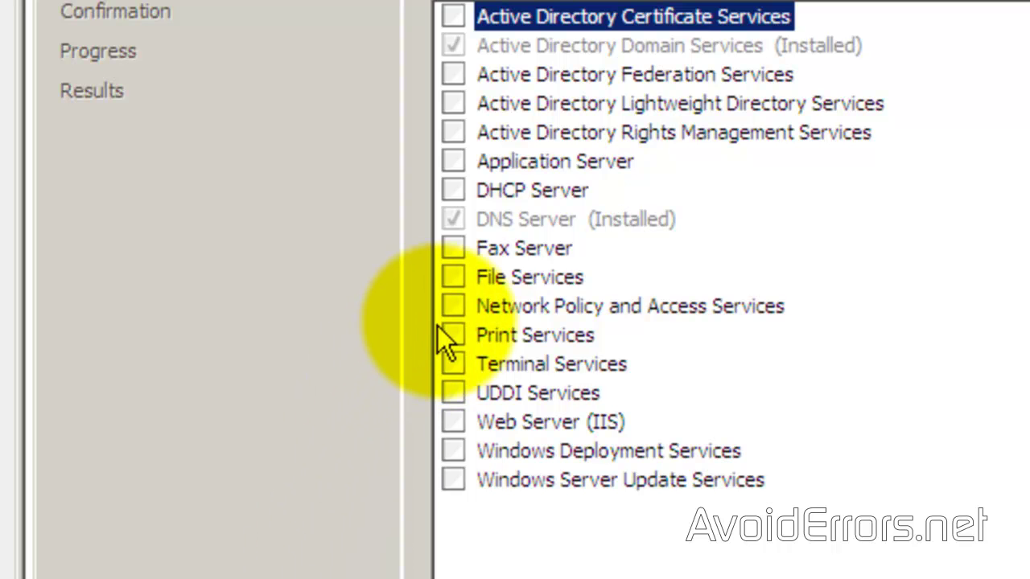
pyautogui.click(451, 306)
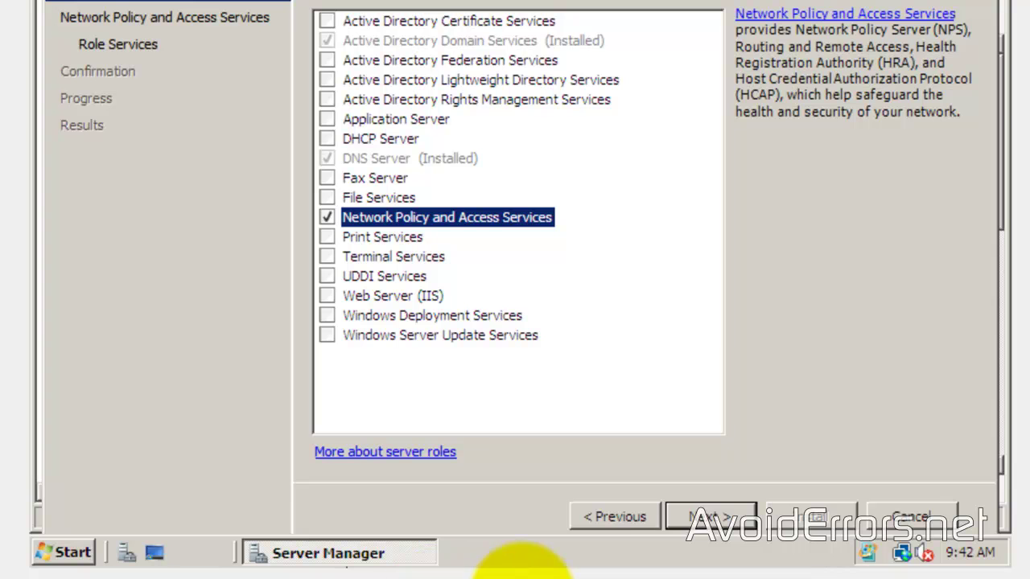
pyautogui.click(684, 519)
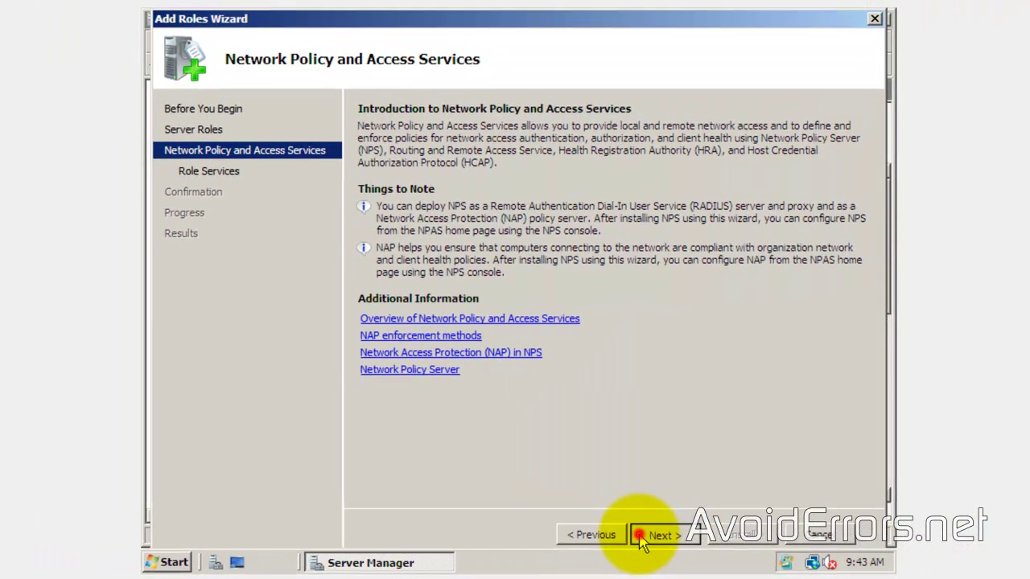
pyautogui.click(642, 538)
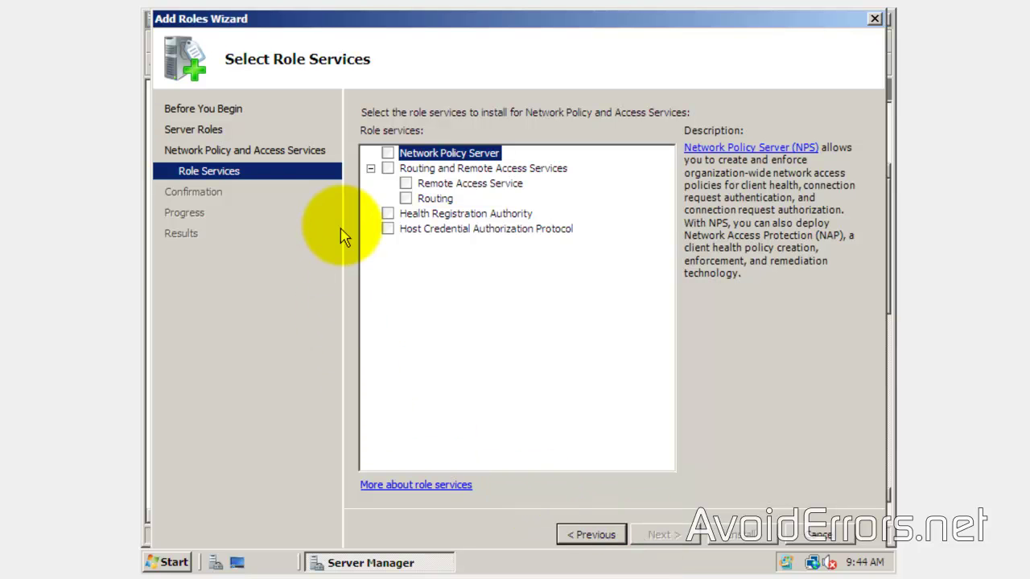
# Step: Install Routing and Remote Access Services with Remote Access Service and Routing
pyautogui.click(388, 169)
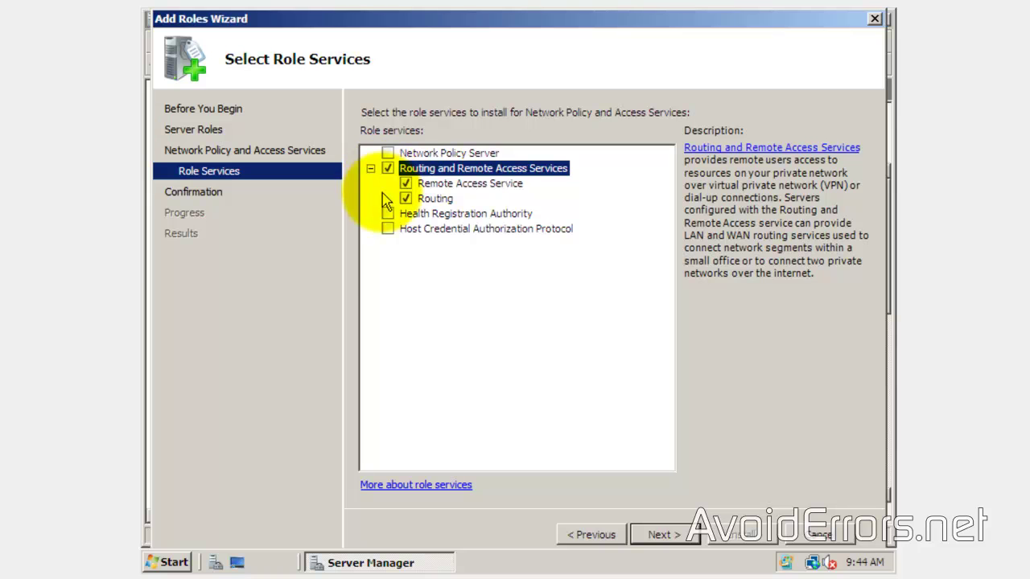
pyautogui.click(658, 535)
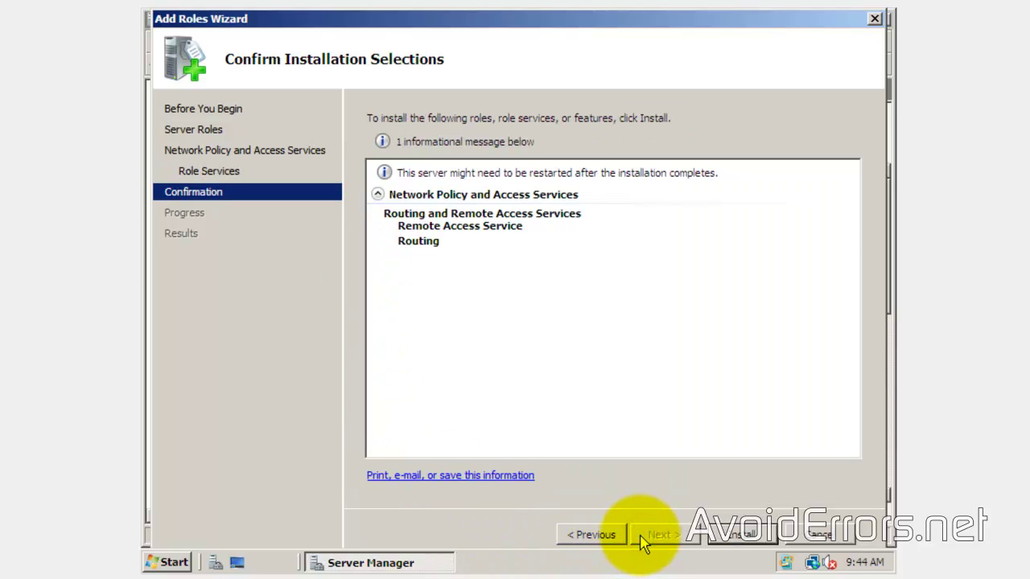
pyautogui.click(719, 544)
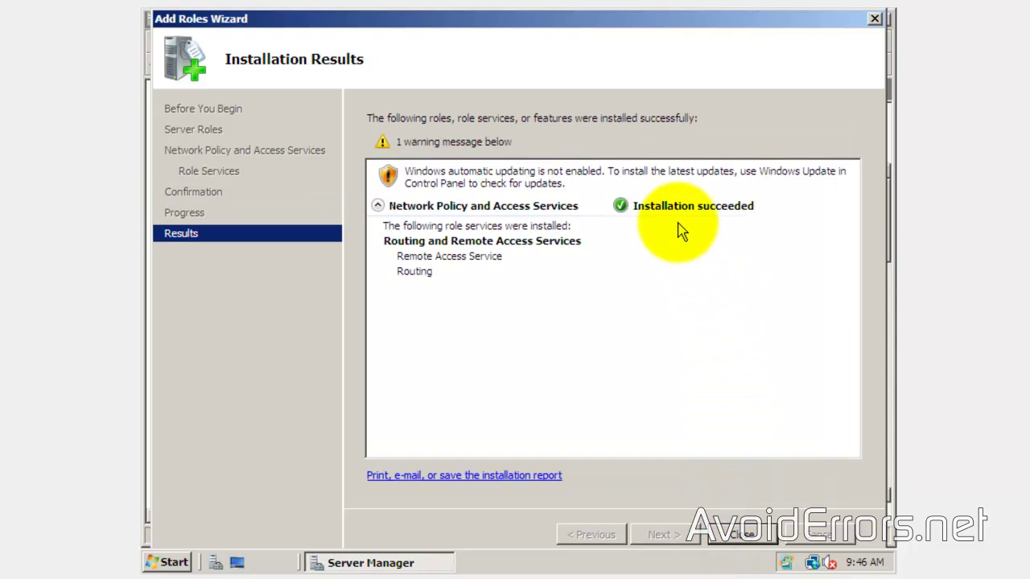
pyautogui.click(720, 535)
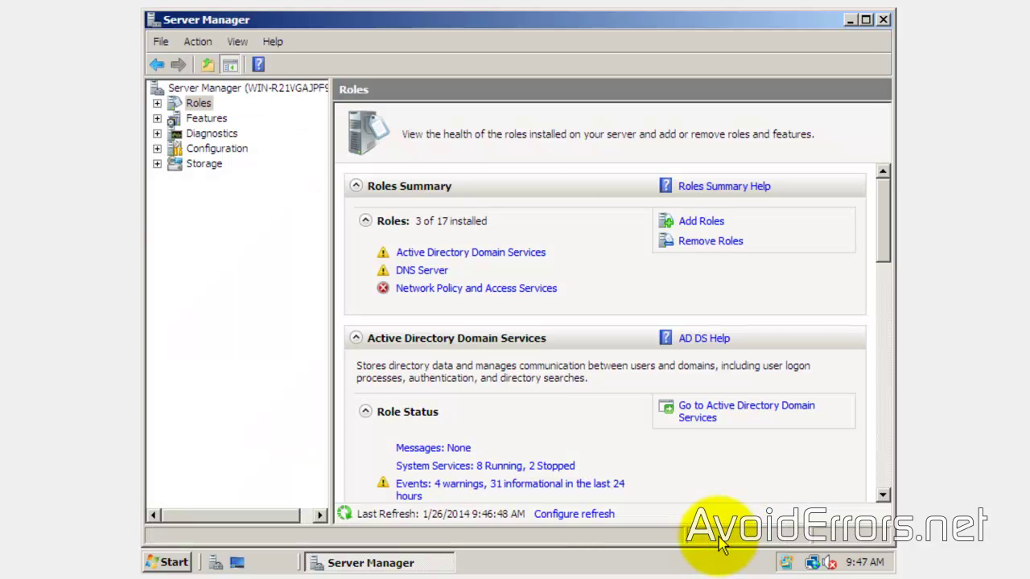
# Step: Close Server Manager and launch Routing and Remote Access from Administrative Tools
pyautogui.click(882, 19)
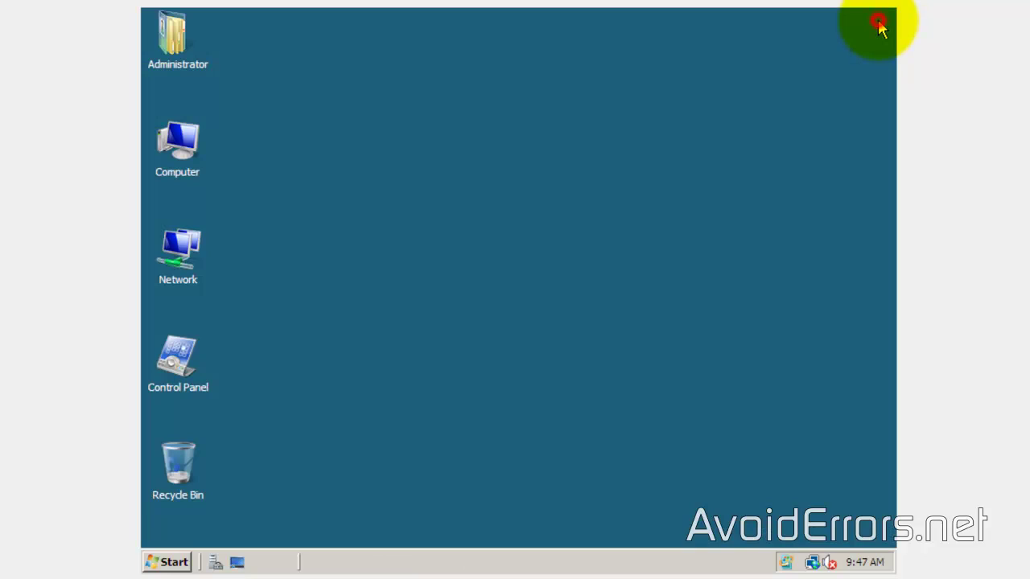
pyautogui.click(169, 562)
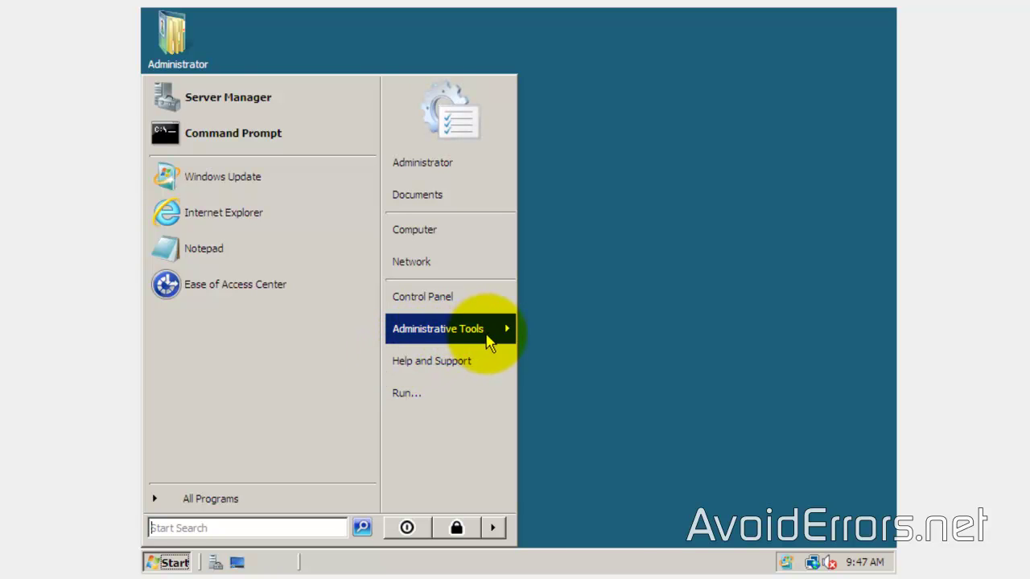
pyautogui.click(495, 340)
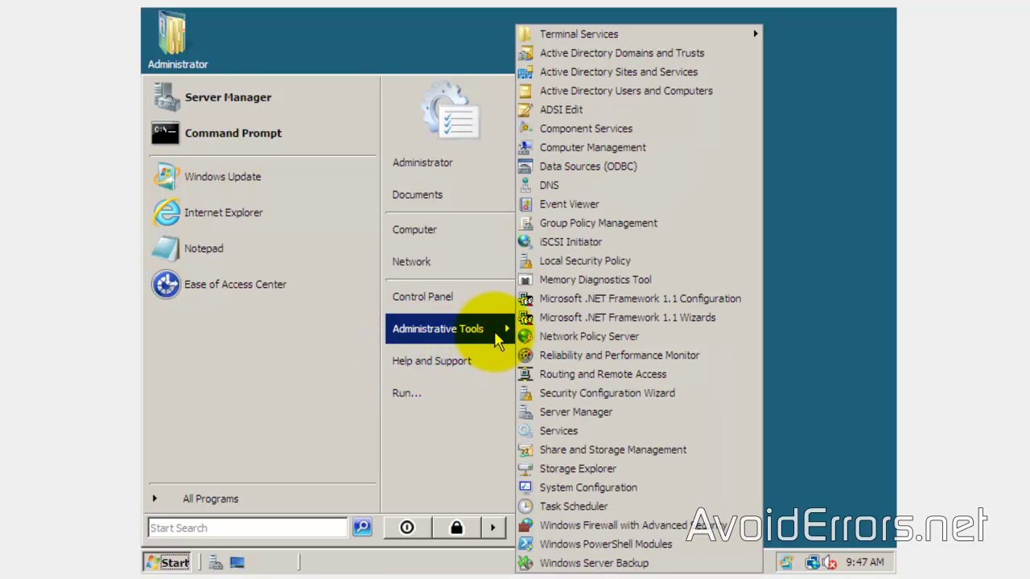
pyautogui.click(676, 375)
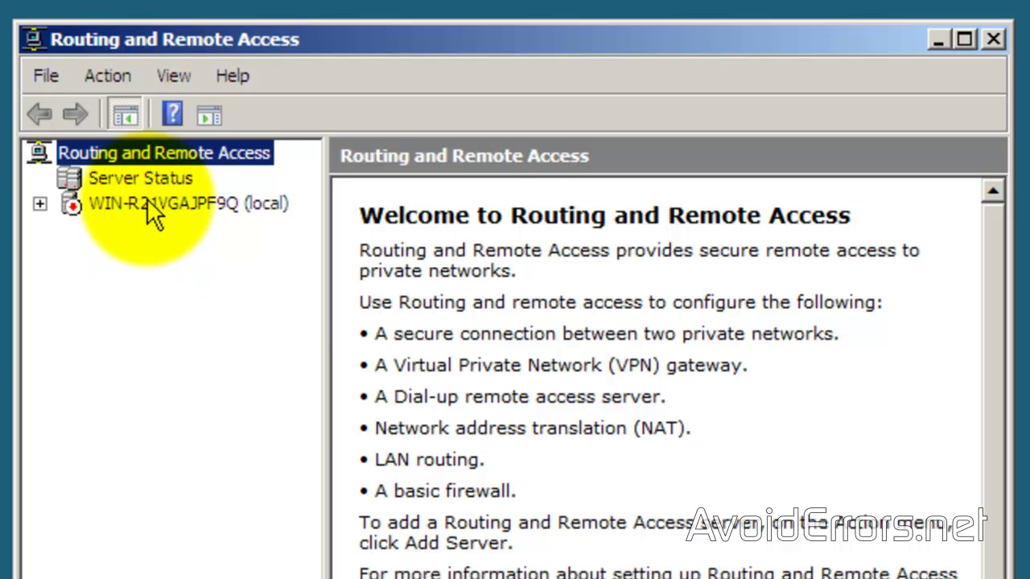
# Step: Run the server setup wizard with Custom configuration and only VPN access selected
pyautogui.rightClick(147, 202)
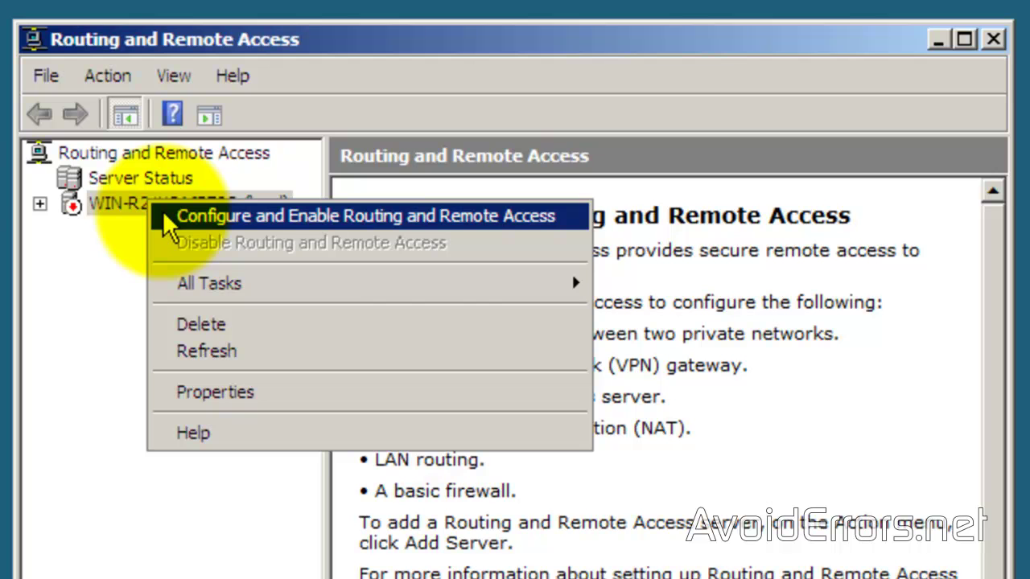
pyautogui.click(162, 211)
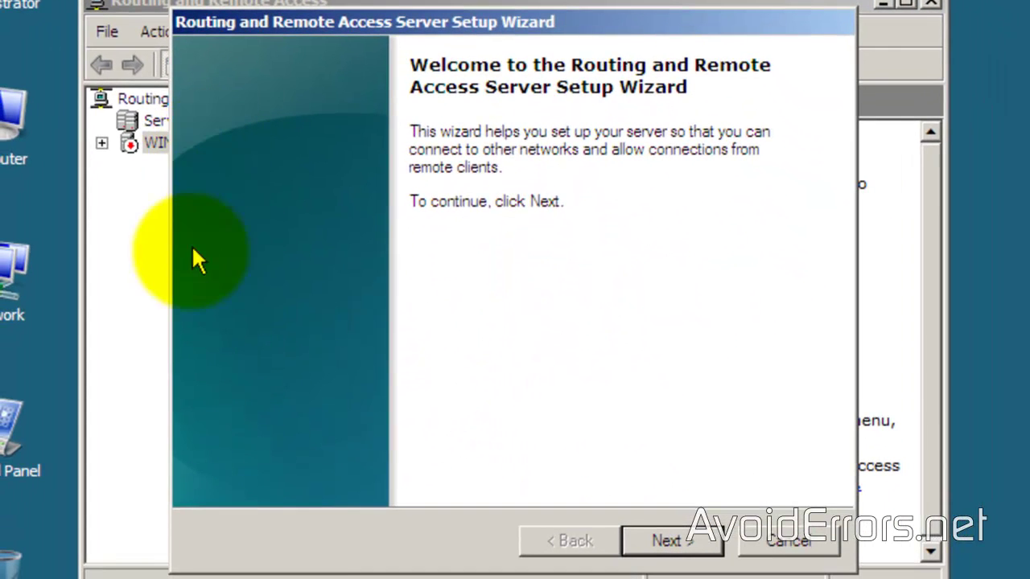
pyautogui.click(657, 562)
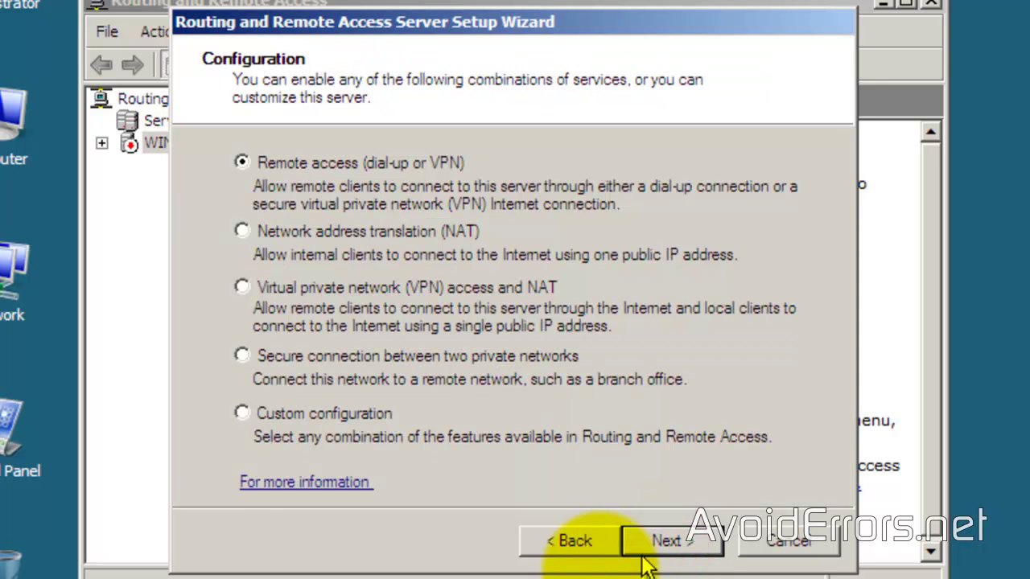
pyautogui.click(240, 414)
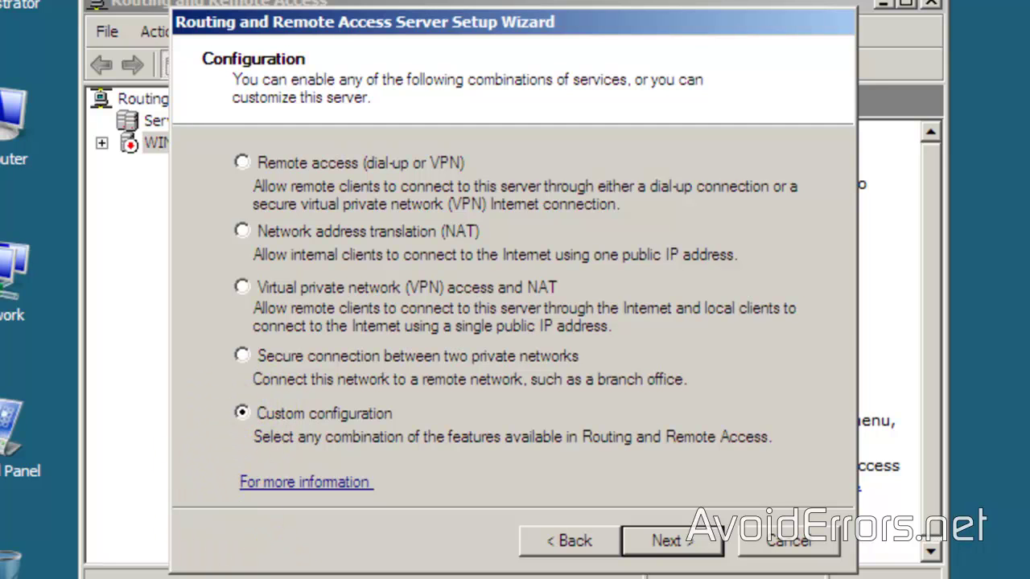
pyautogui.click(643, 555)
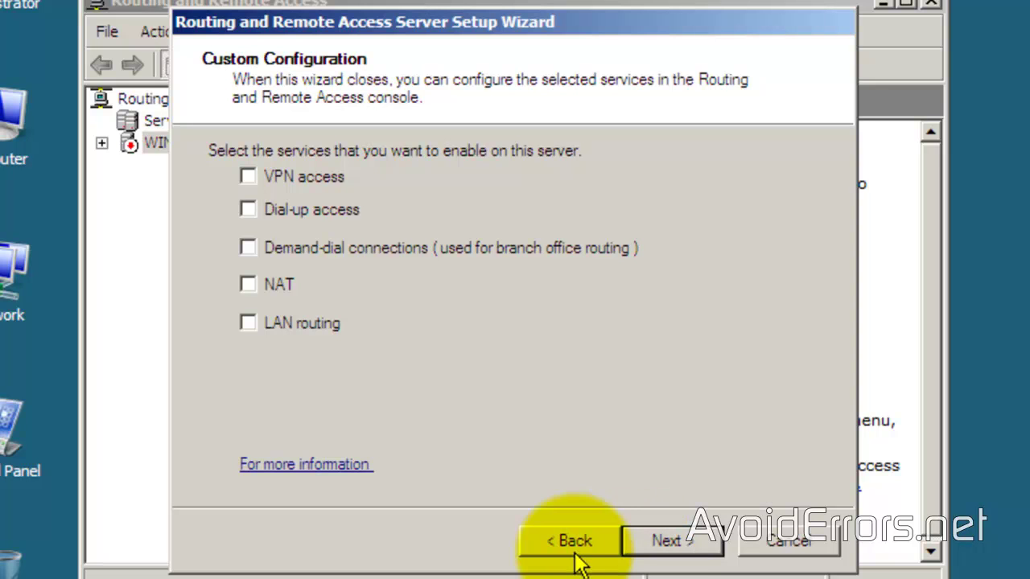
pyautogui.click(247, 175)
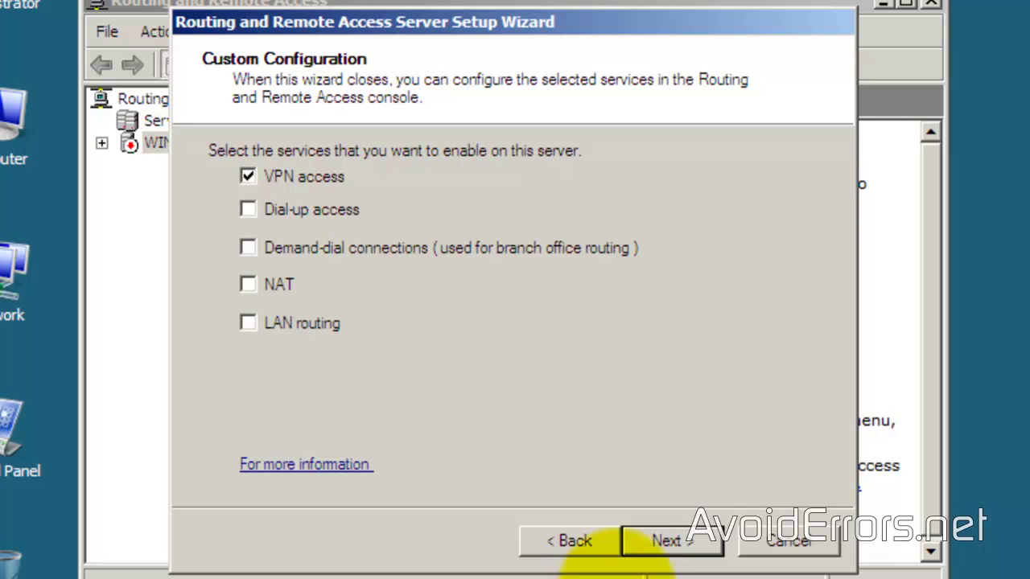
pyautogui.click(644, 554)
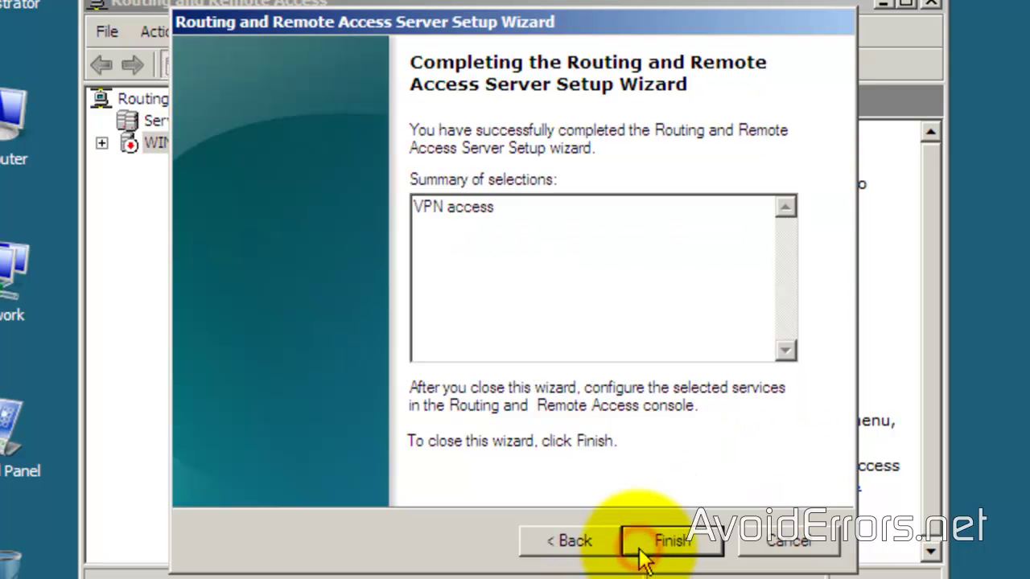
# Step: Finish setup, start the Routing and Remote Access service, check the server node, then close the console
pyautogui.click(641, 551)
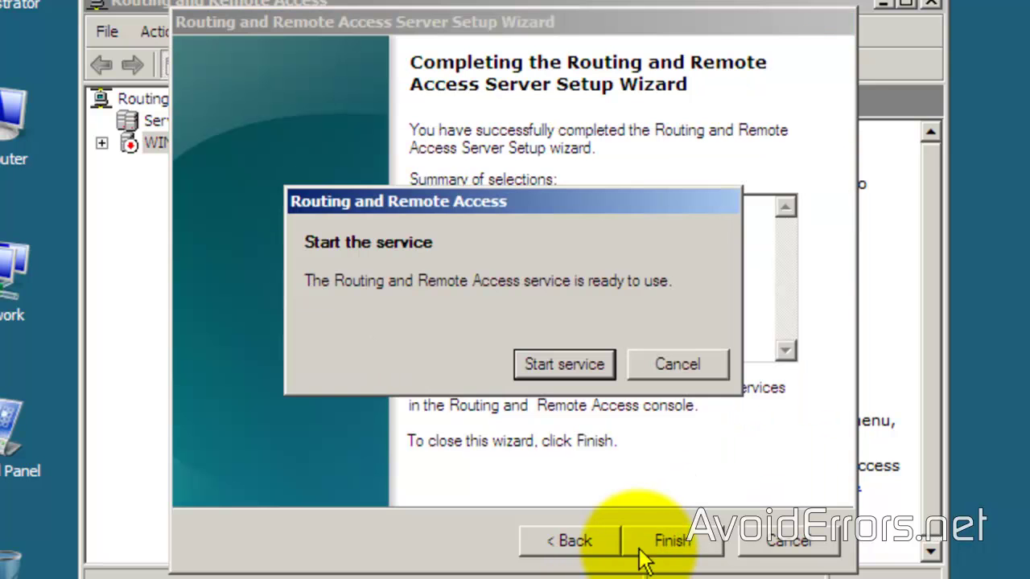
pyautogui.click(520, 368)
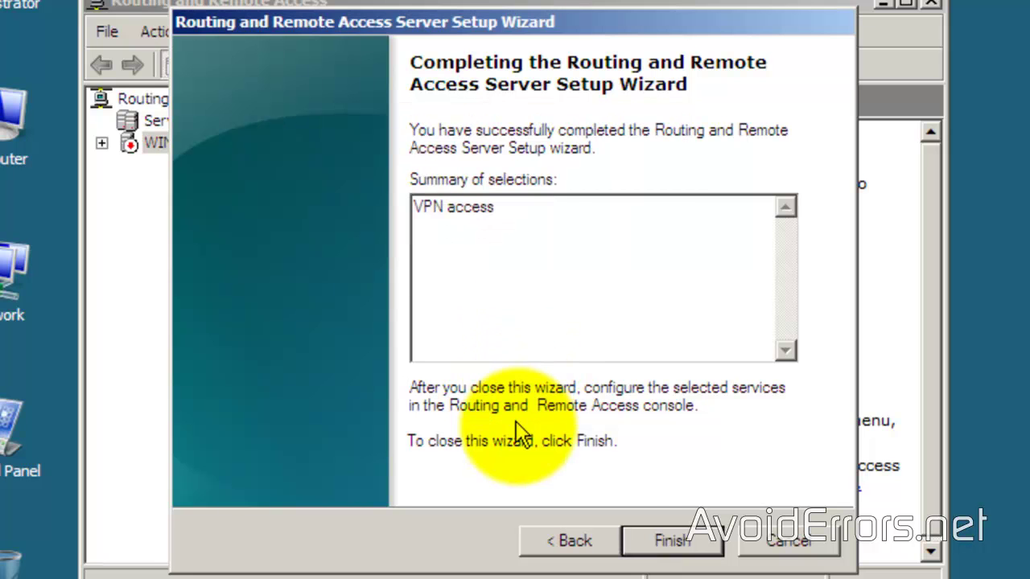
pyautogui.click(639, 537)
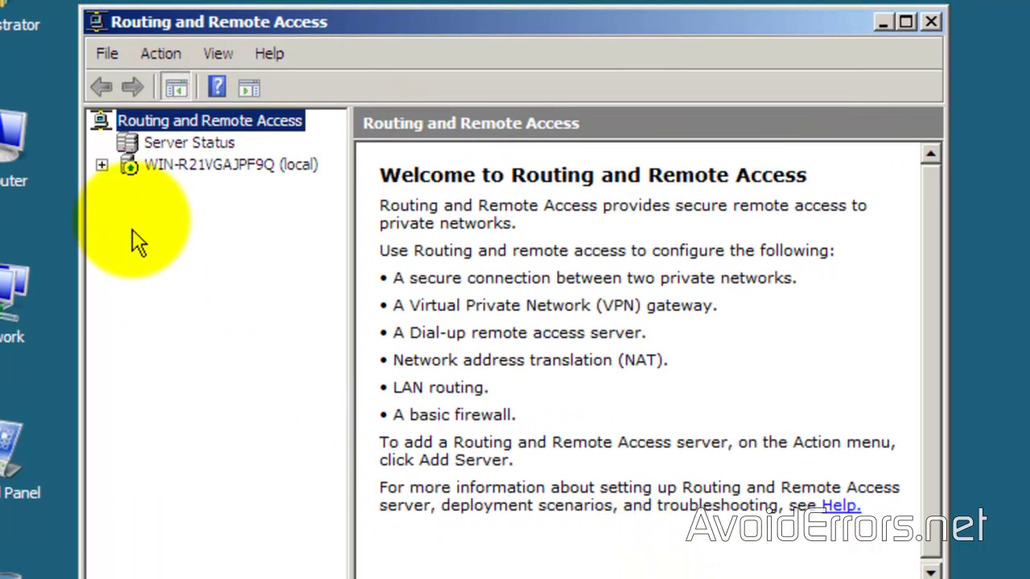
pyautogui.click(102, 165)
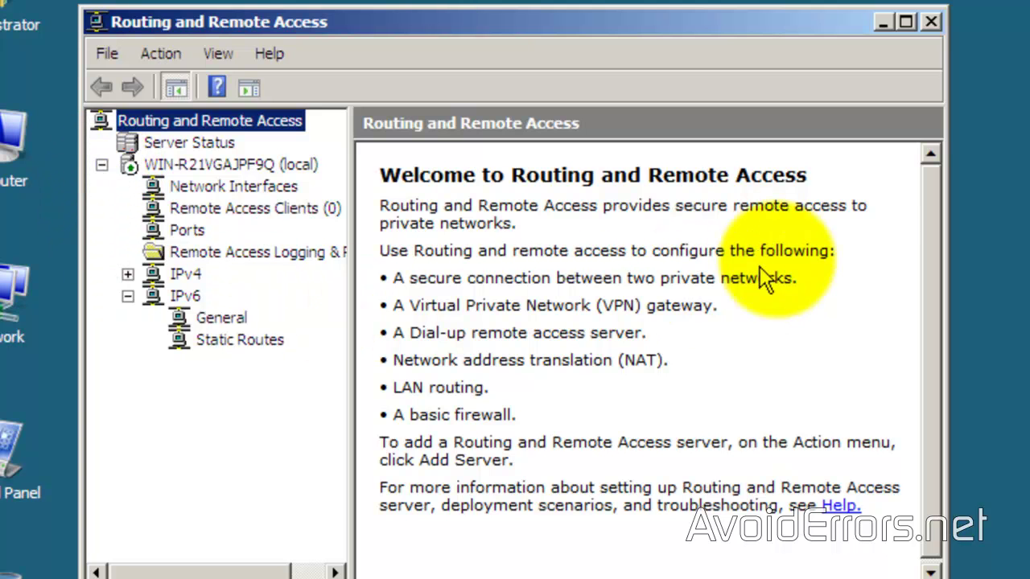
pyautogui.click(929, 20)
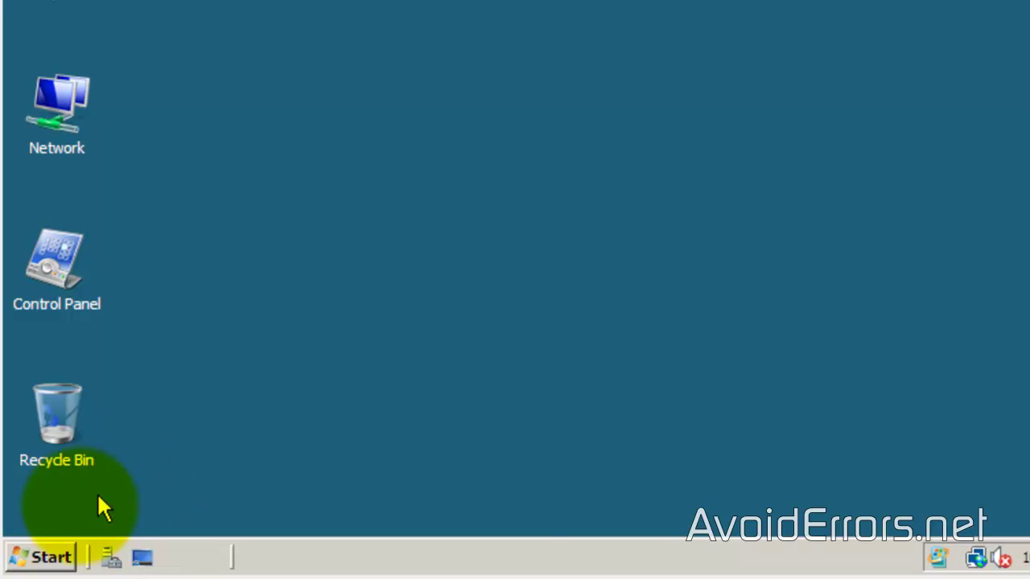
# Step: Launch Active Directory Users and Computers from Administrative Tools
pyautogui.click(40, 555)
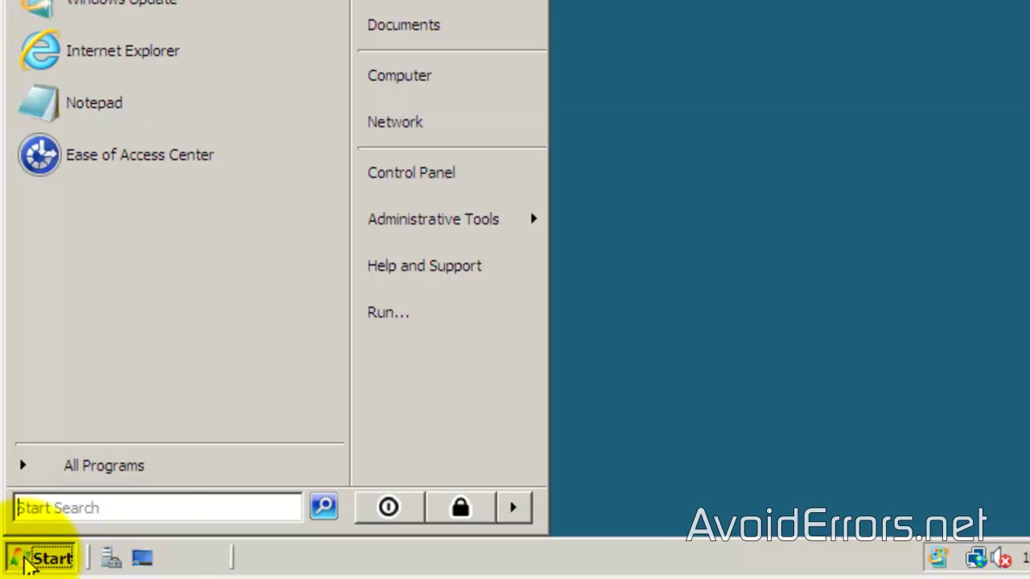
pyautogui.moveTo(477, 228)
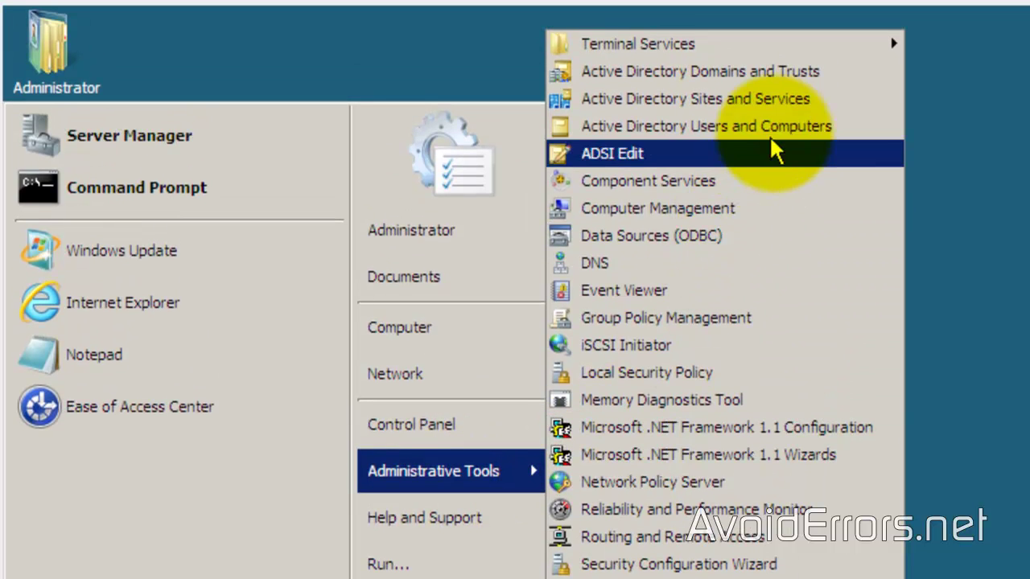
pyautogui.click(782, 132)
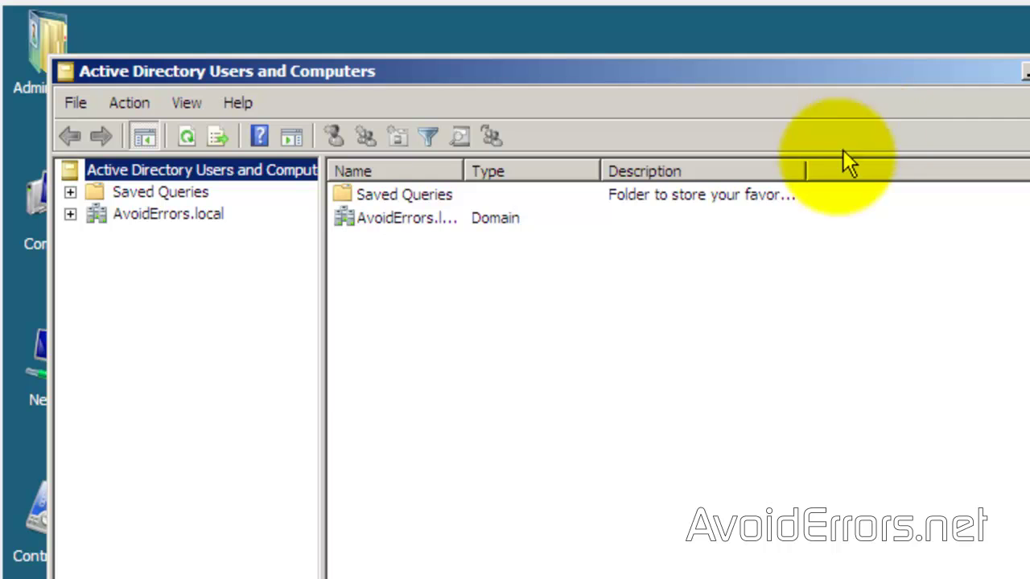
# Step: Expand AvoidErrors.local and choose New > User on the Users container
pyautogui.click(72, 214)
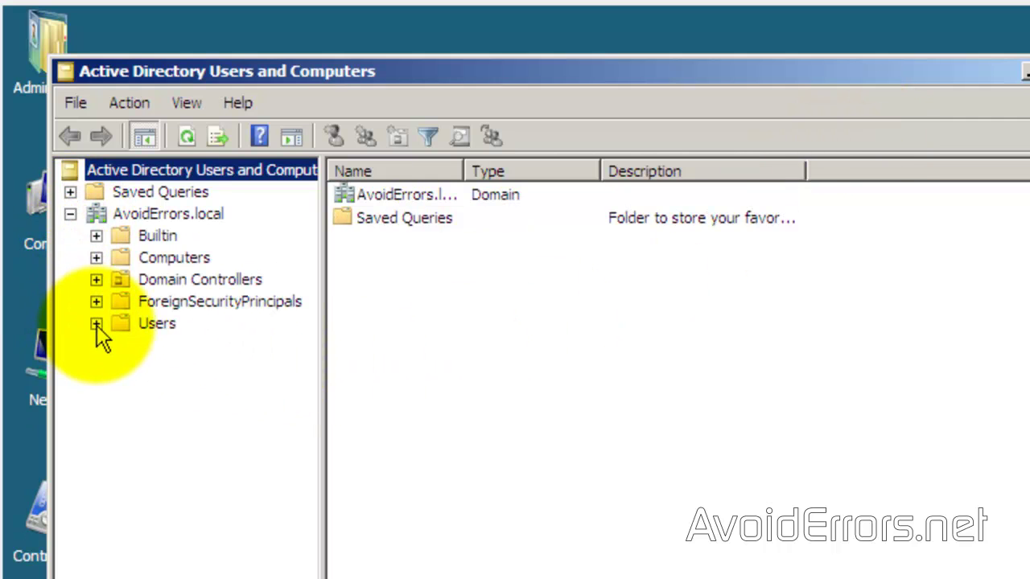
pyautogui.click(96, 325)
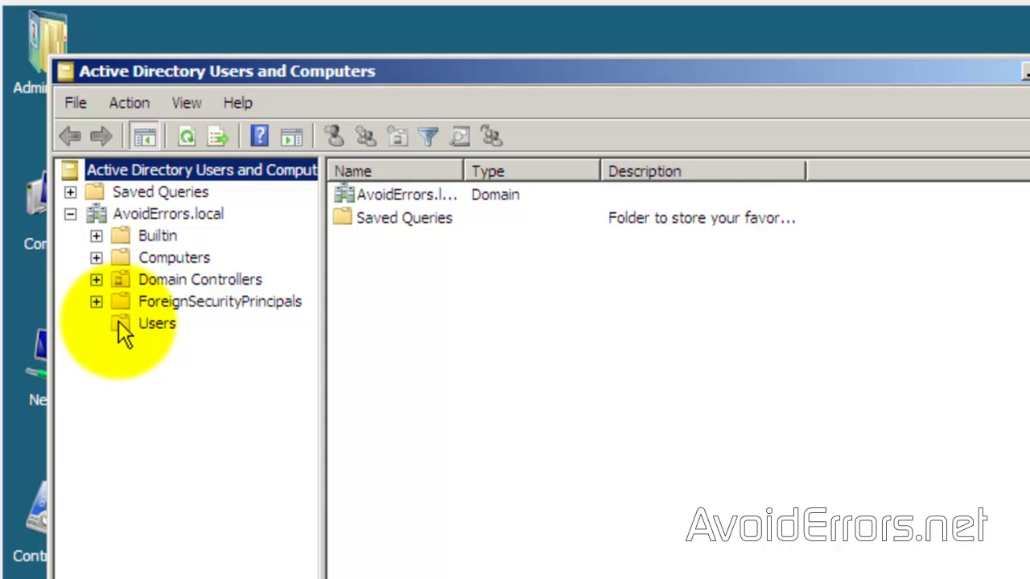
pyautogui.click(116, 324)
pyautogui.rightClick(119, 326)
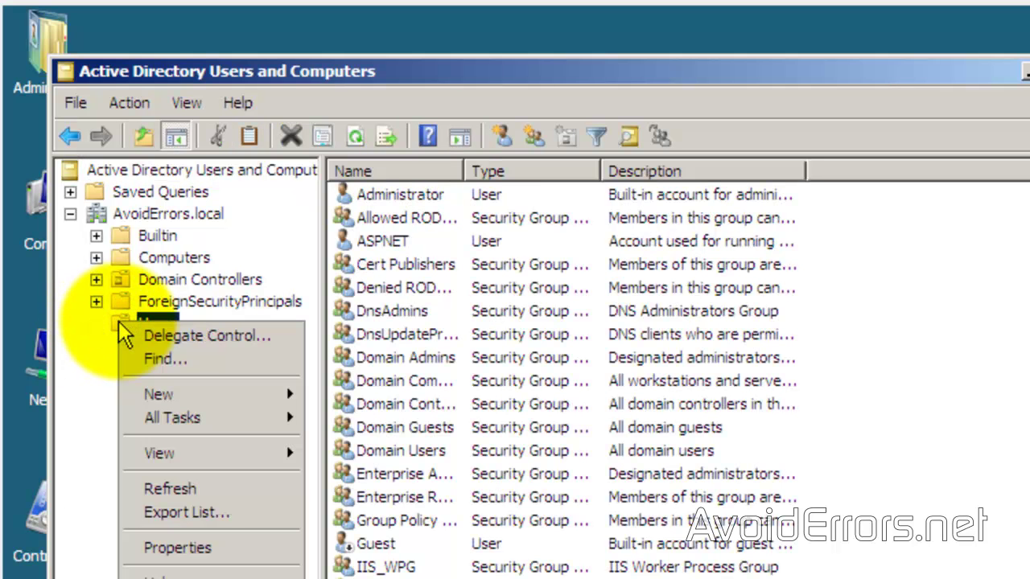
pyautogui.moveTo(152, 392)
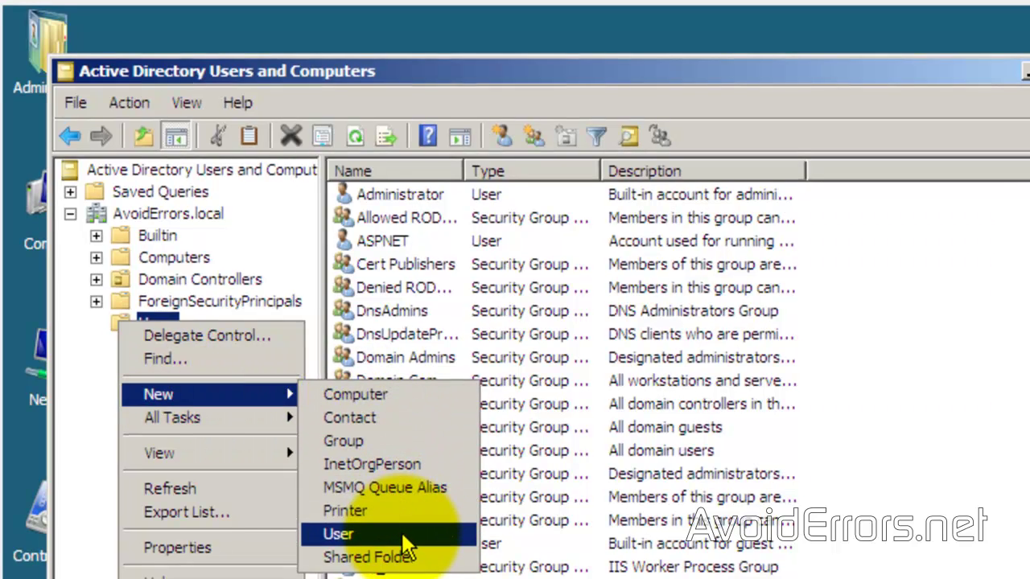
pyautogui.click(338, 534)
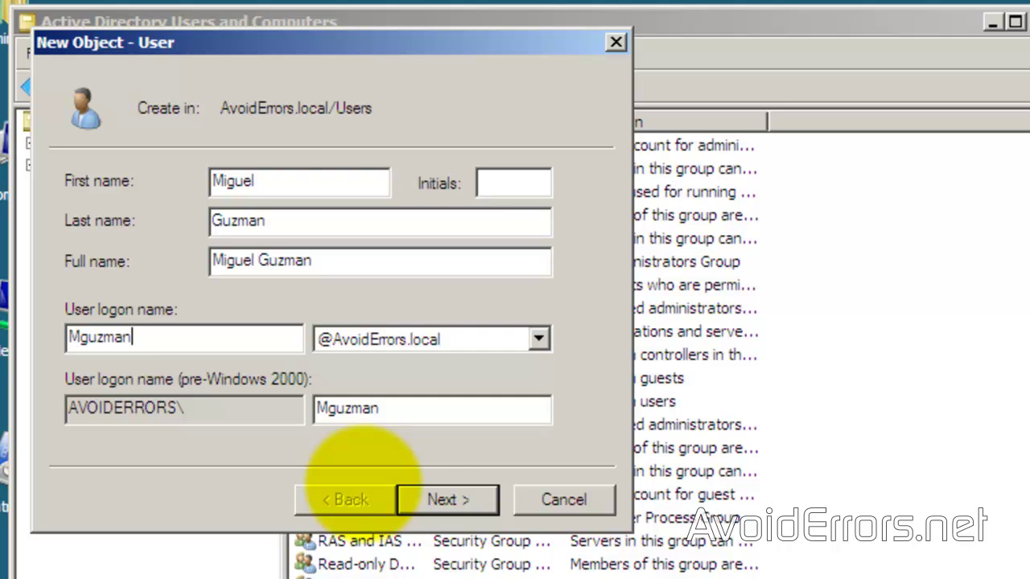
# Step: Enter the user's names and password, untick change-at-next-logon, tick Password never expires, and finish
pyautogui.click(418, 504)
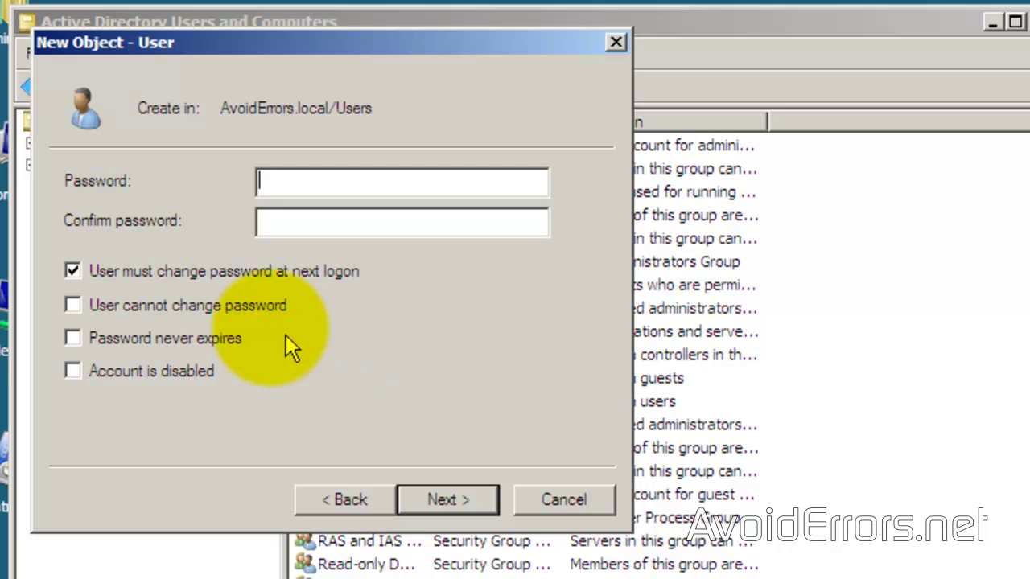
pyautogui.click(72, 269)
pyautogui.click(282, 184)
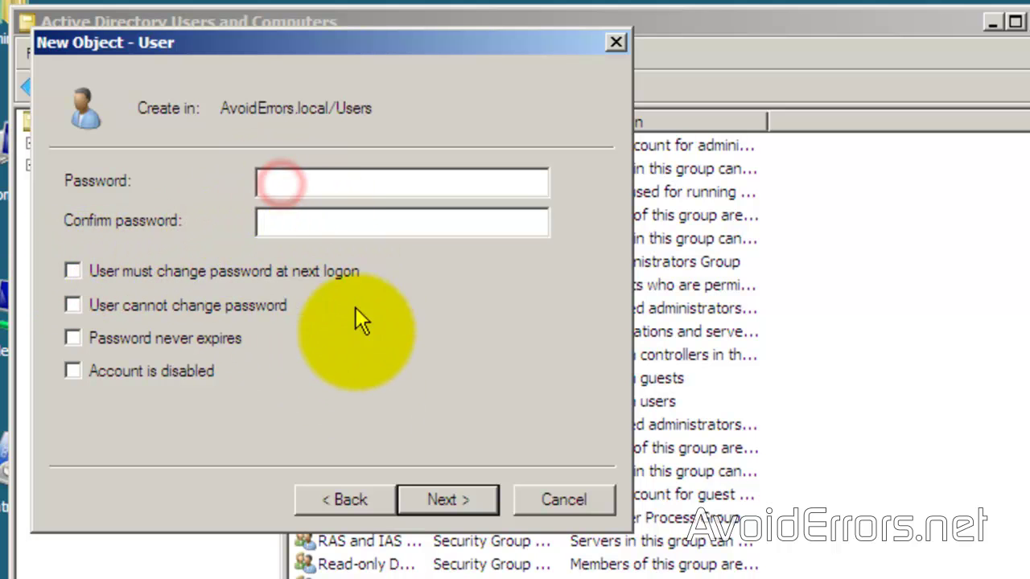
pyautogui.hotkey('ctrl', 'v')
pyautogui.press('Tab')
pyautogui.hotkey('ctrl', 'v')
pyautogui.click(71, 339)
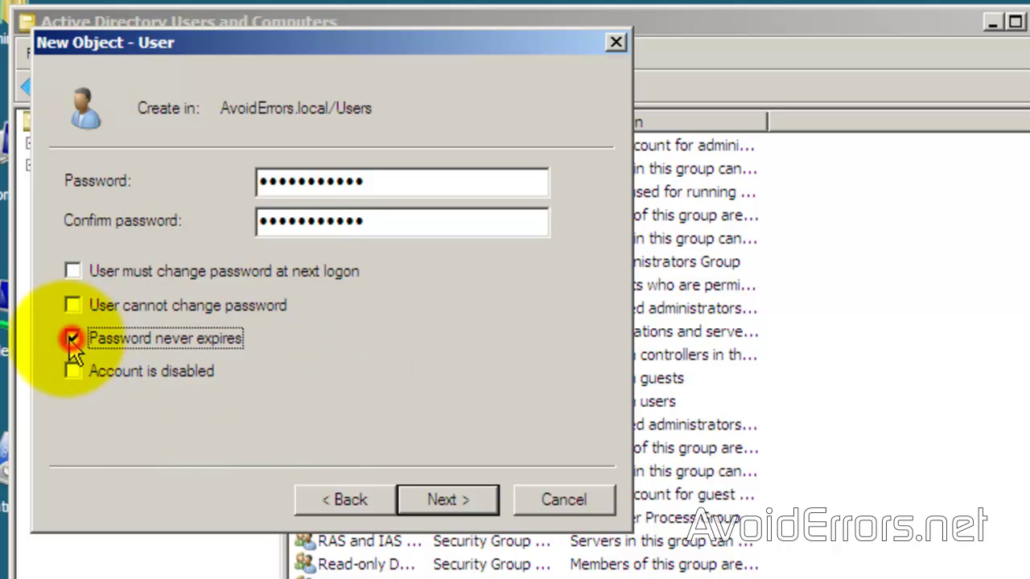
pyautogui.click(405, 501)
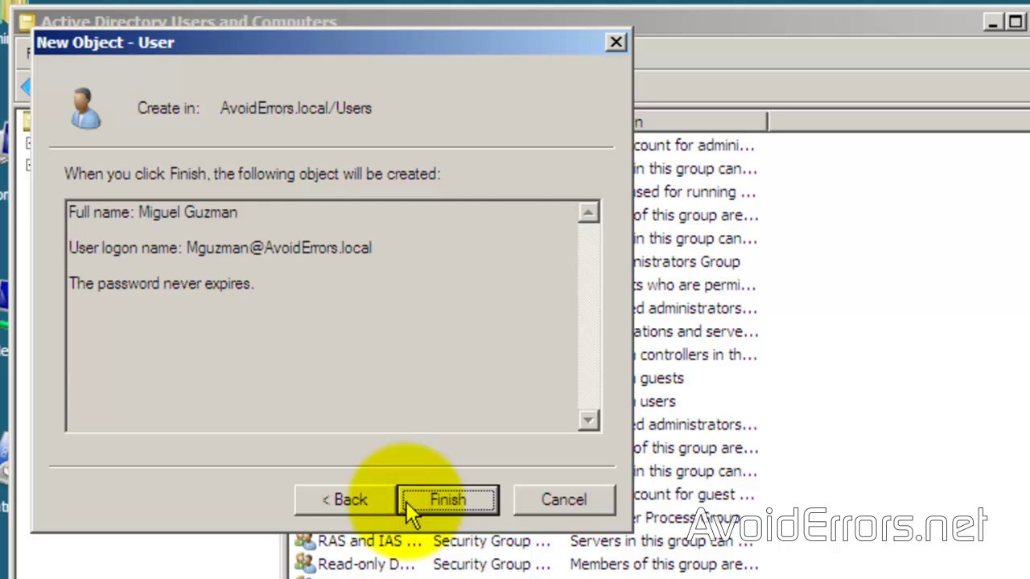
pyautogui.click(405, 501)
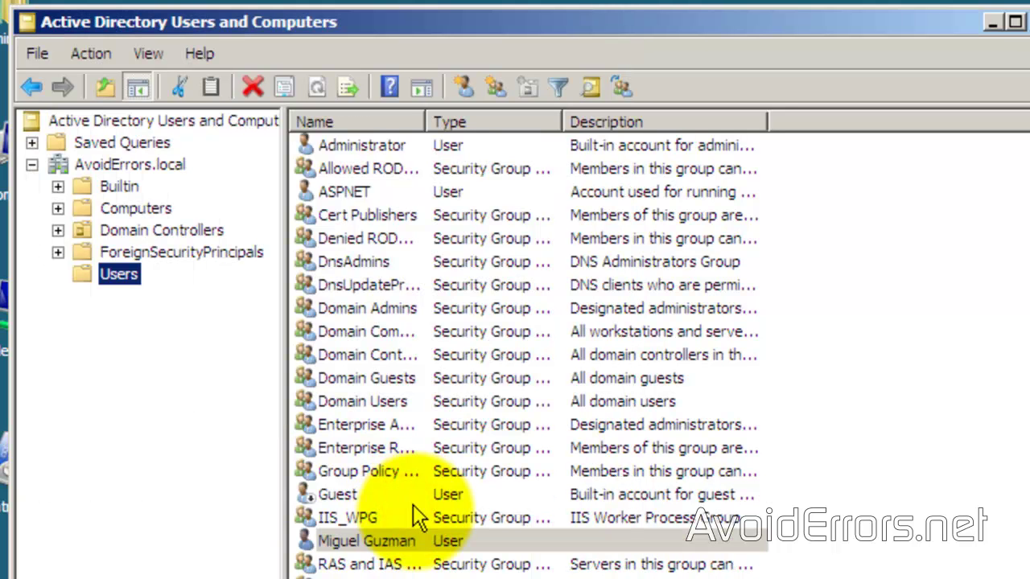
# Step: Set the new user's Dial-in network access permission to Allow access and apply it
pyautogui.rightClick(412, 547)
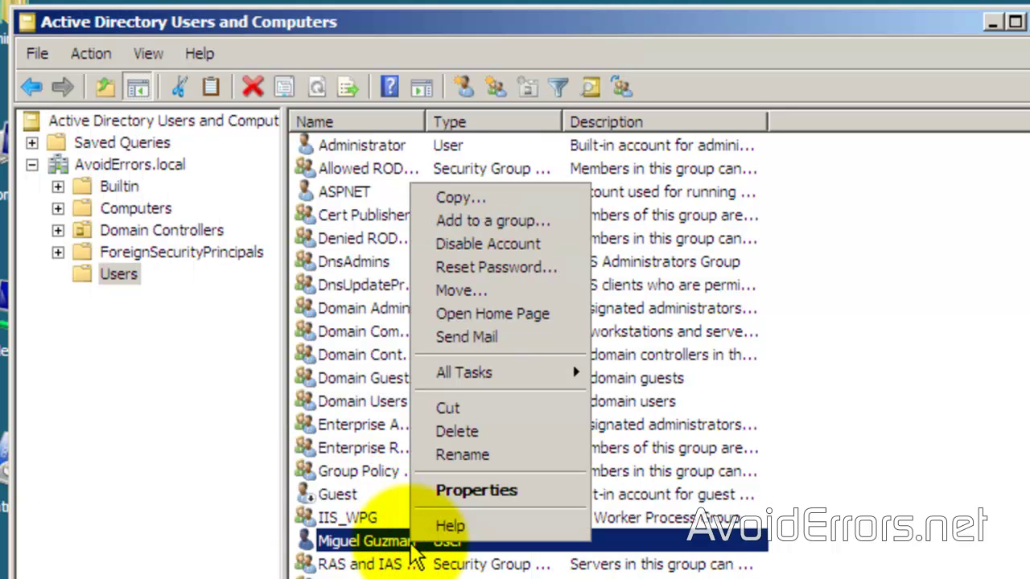
pyautogui.click(426, 495)
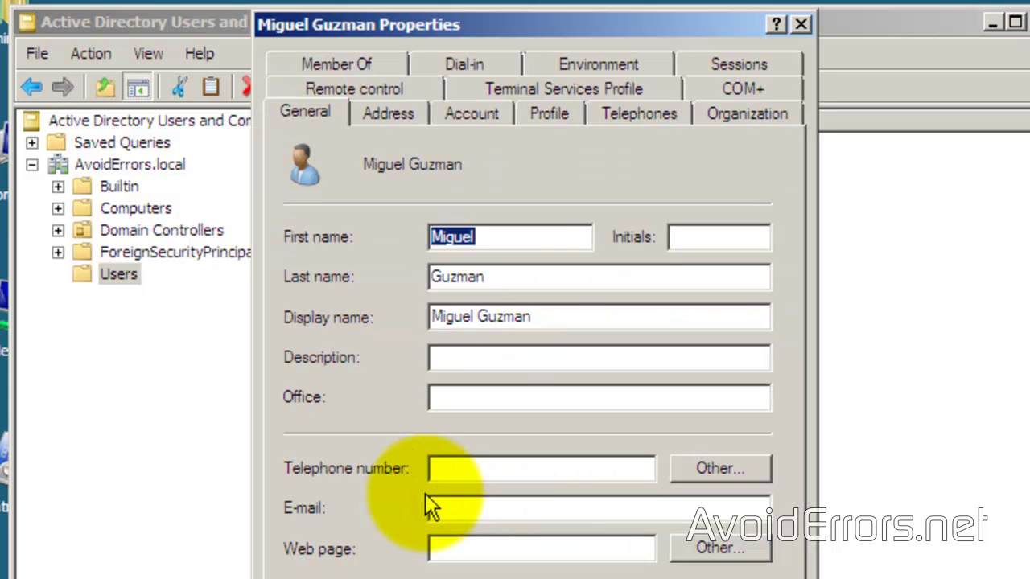
pyautogui.click(495, 64)
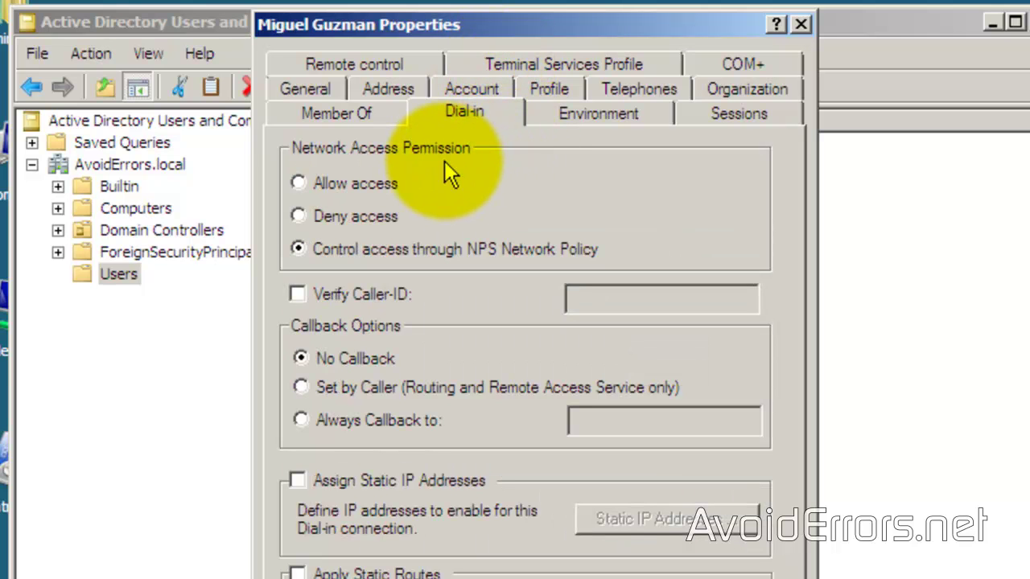
pyautogui.click(376, 184)
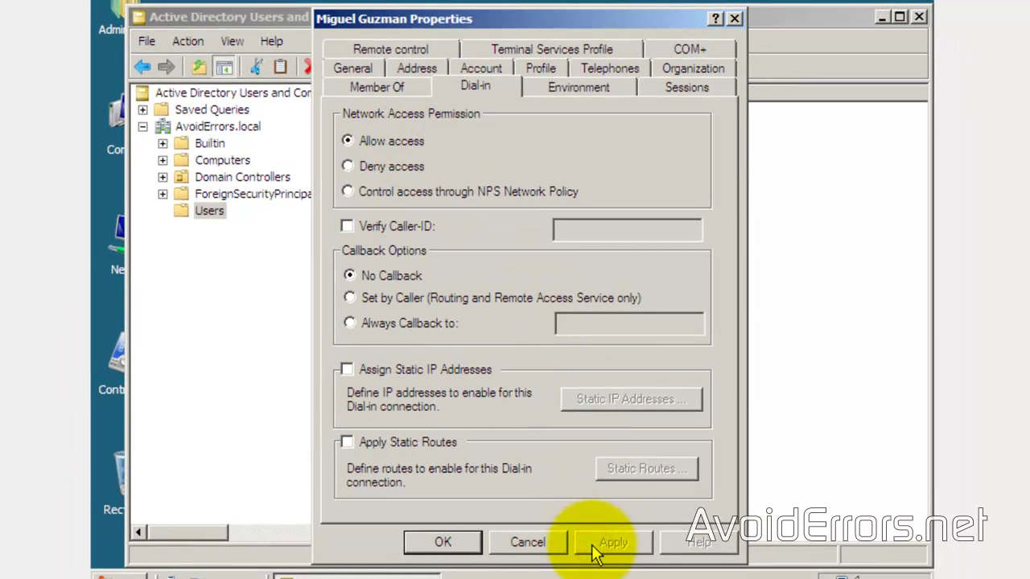
pyautogui.click(461, 549)
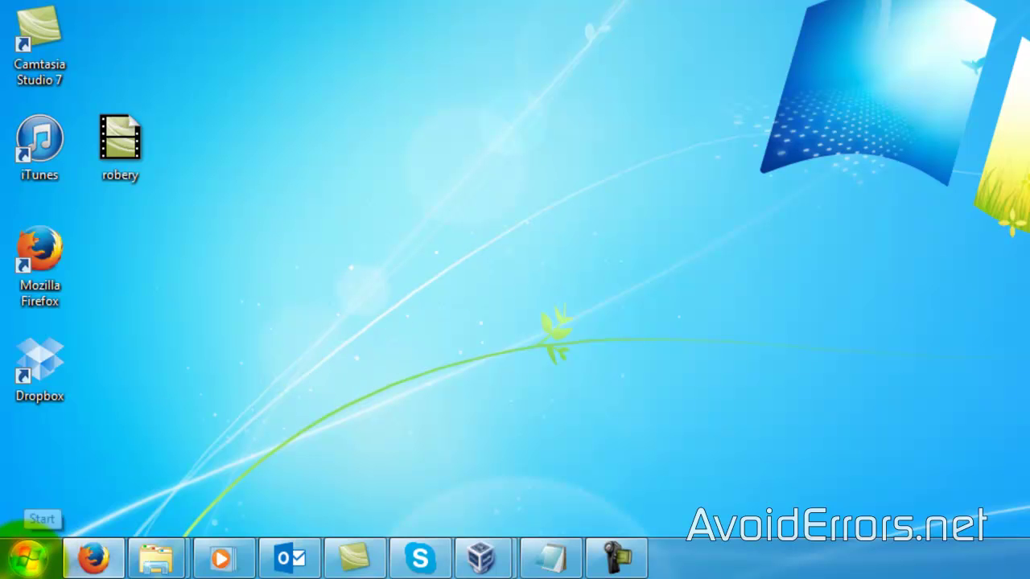
# Step: Go through the Start menu and Control Panel to the Network and Sharing Center on the Windows 7 client
pyautogui.click(28, 555)
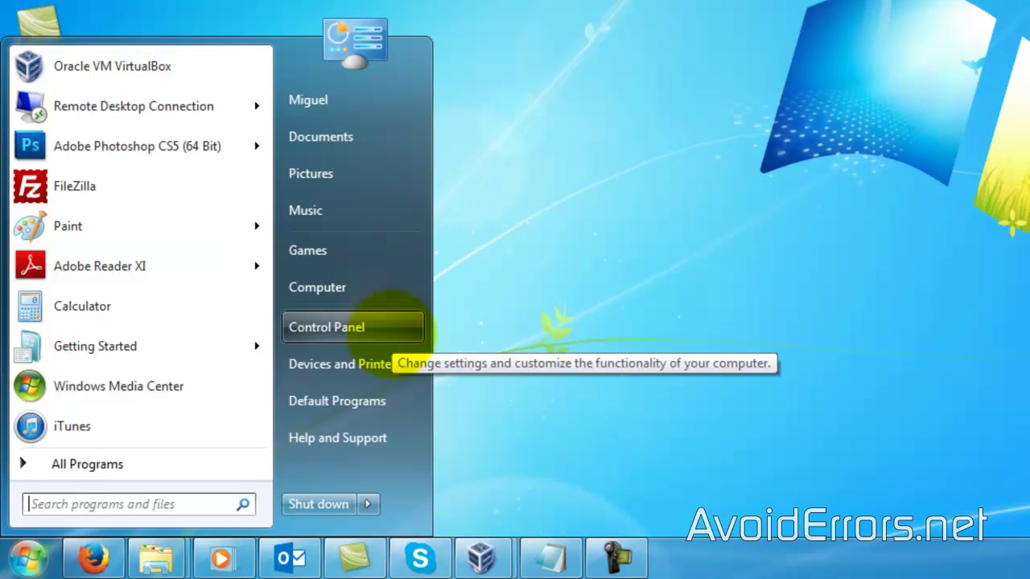
pyautogui.click(354, 327)
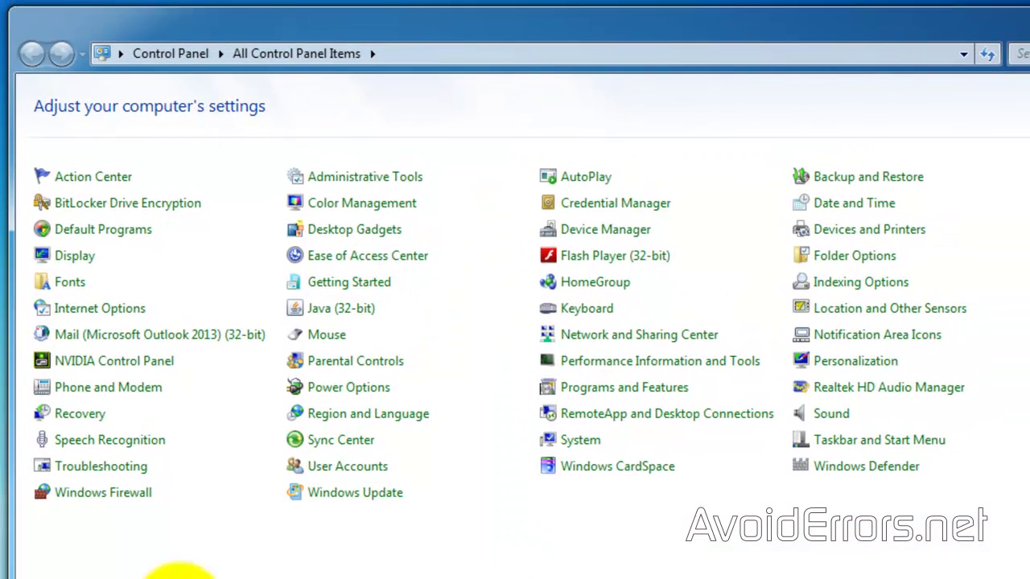
pyautogui.click(571, 338)
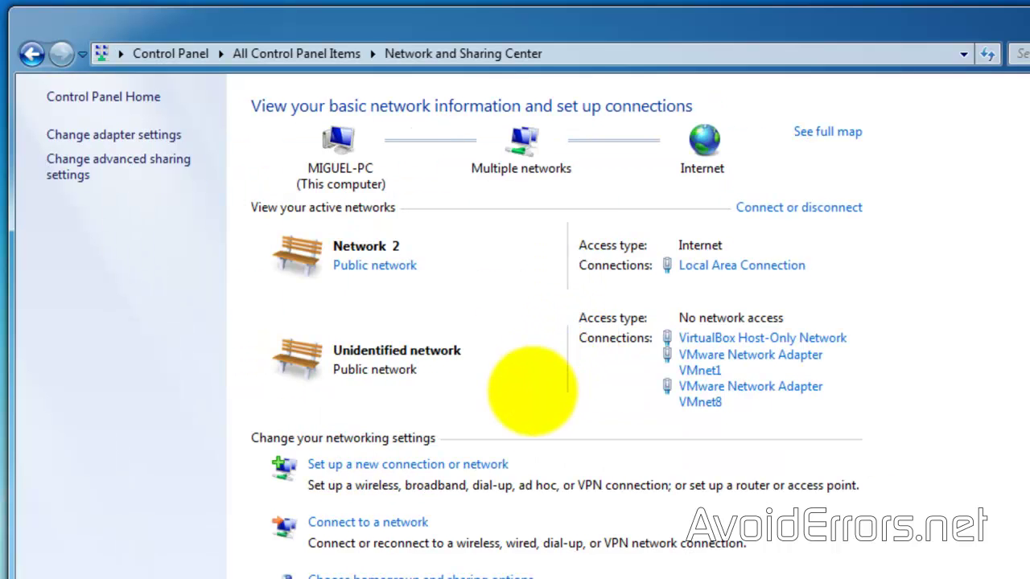
# Step: Start a 'Connect to a workplace' VPN over the Internet to address 10.0.0.20, advancing to credentials
pyautogui.click(488, 464)
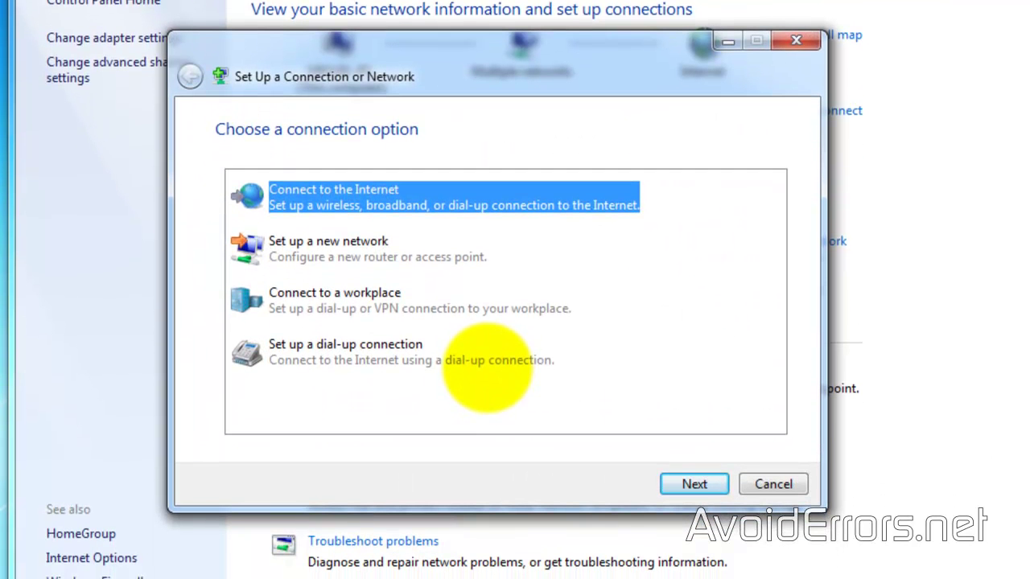
pyautogui.click(505, 302)
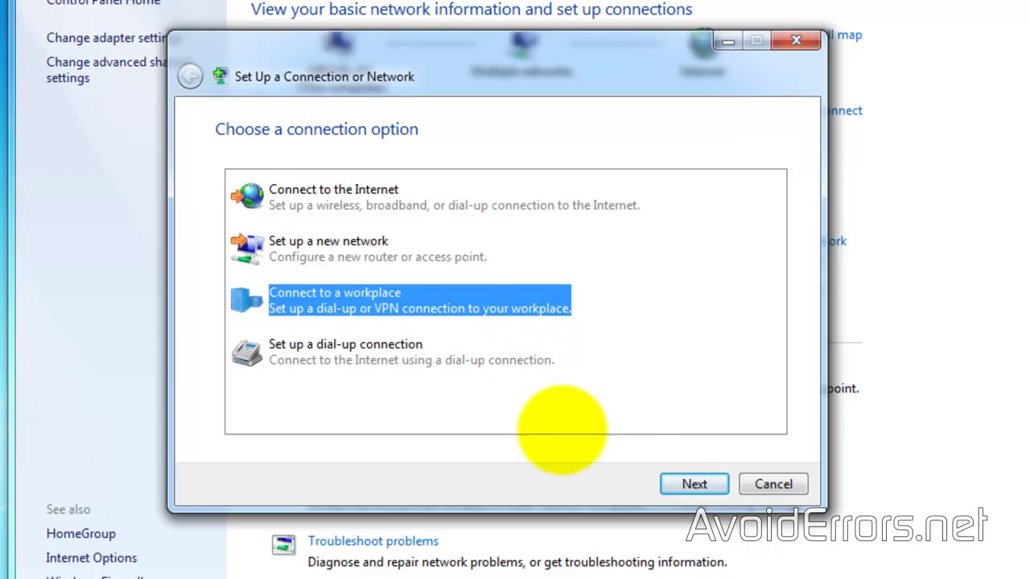
pyautogui.click(670, 484)
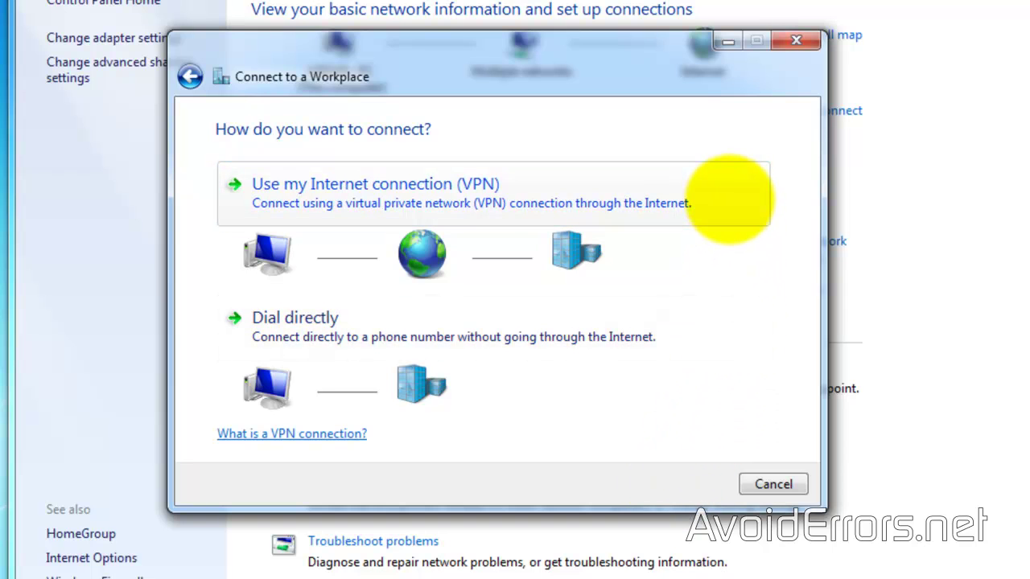
pyautogui.click(728, 198)
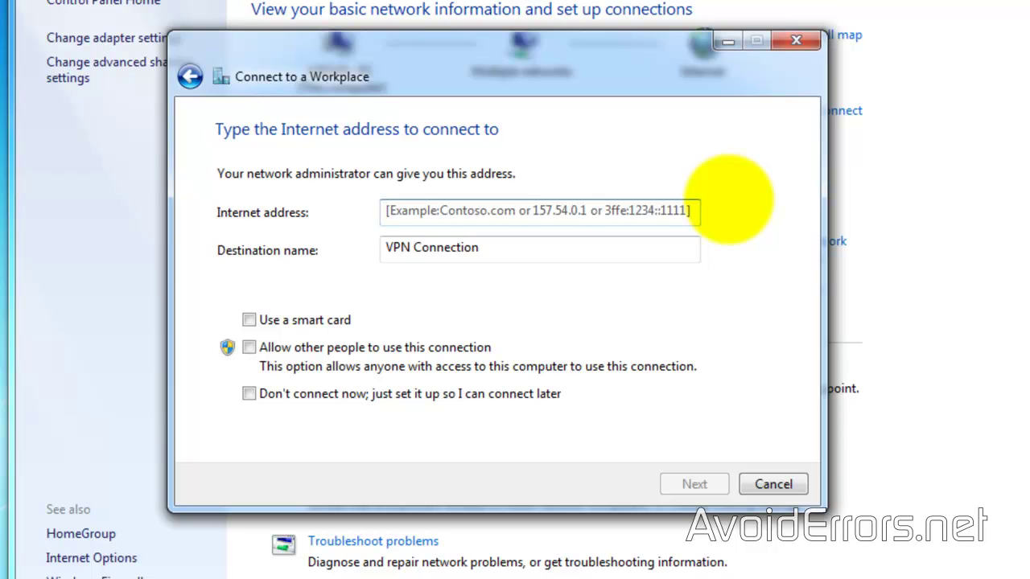
pyautogui.write('10.')
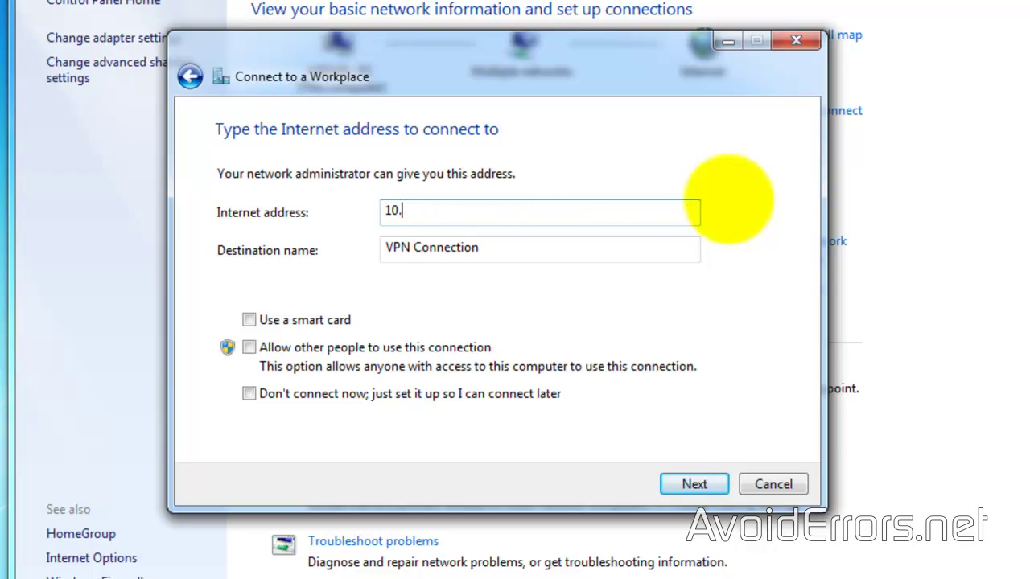
pyautogui.write('0.0.20')
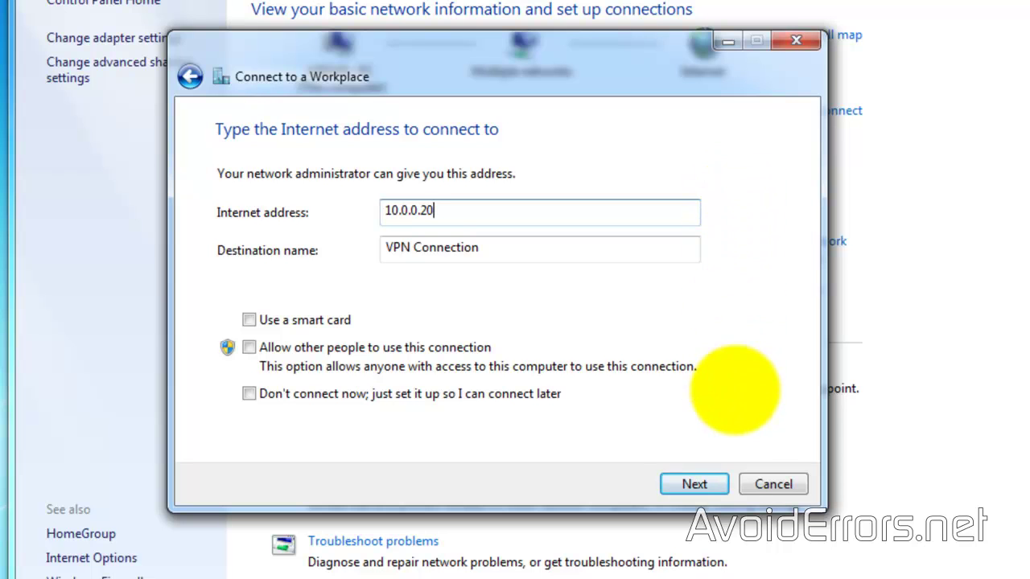
pyautogui.click(695, 483)
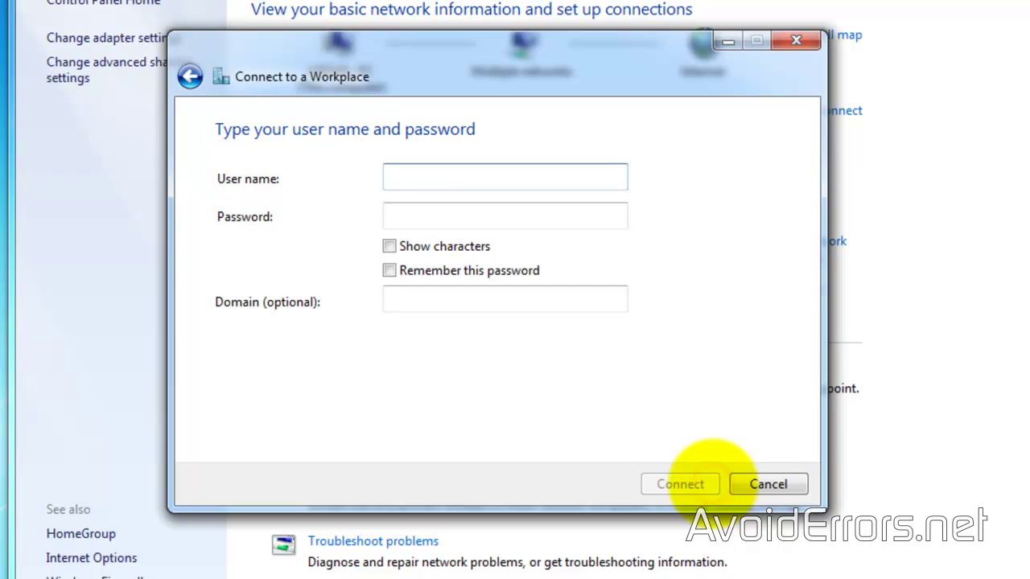
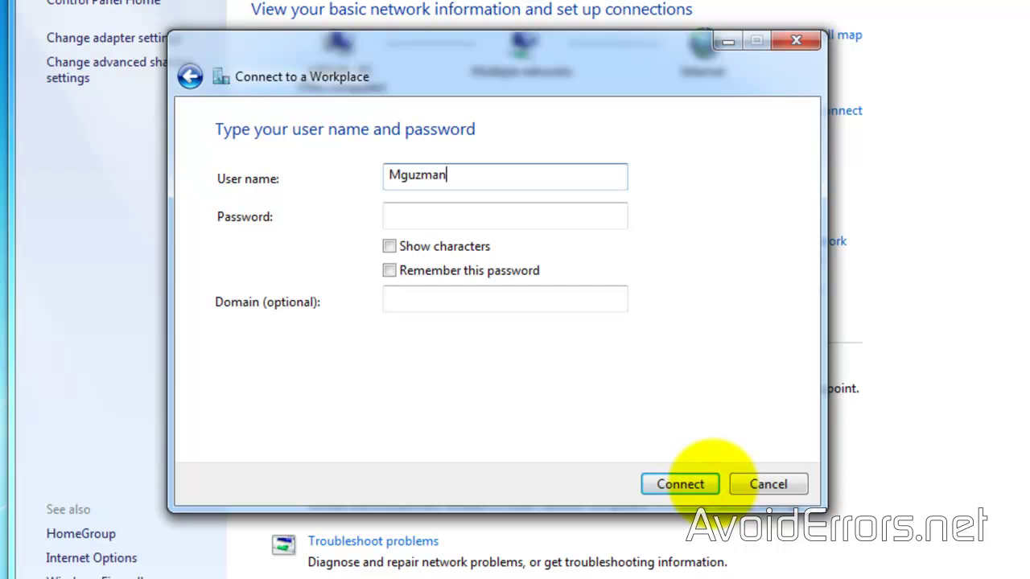
# Step: Enter the domain user's name and password, tick 'Remember this password', and connect the VPN
pyautogui.press('Tab')
pyautogui.write('••••••••••••')
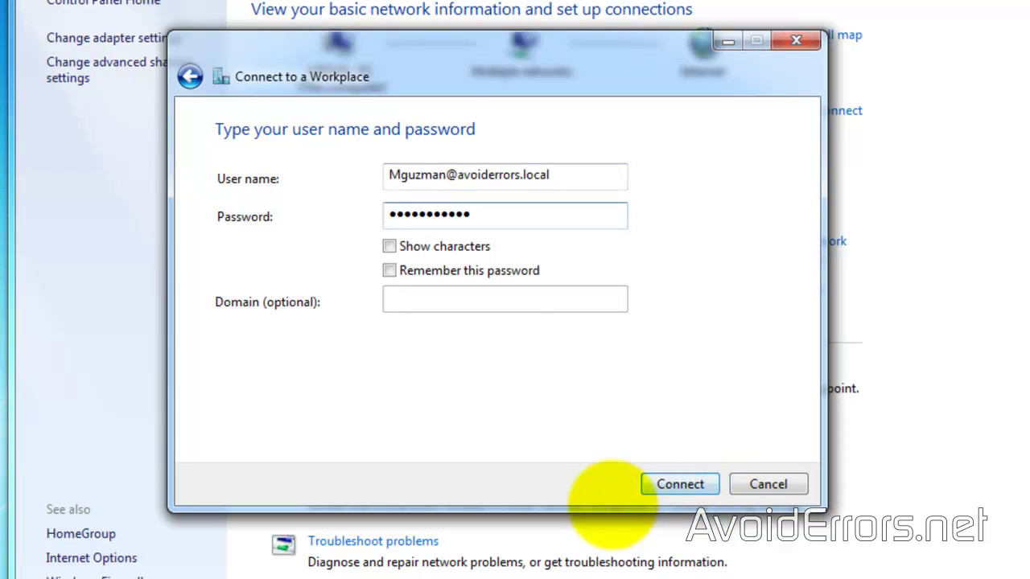
pyautogui.click(389, 271)
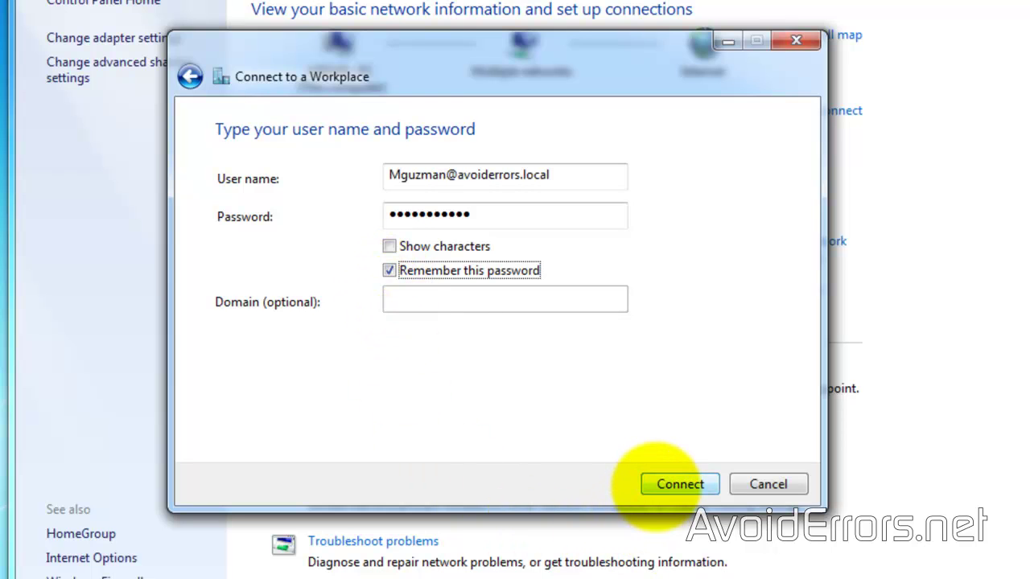
pyautogui.click(655, 484)
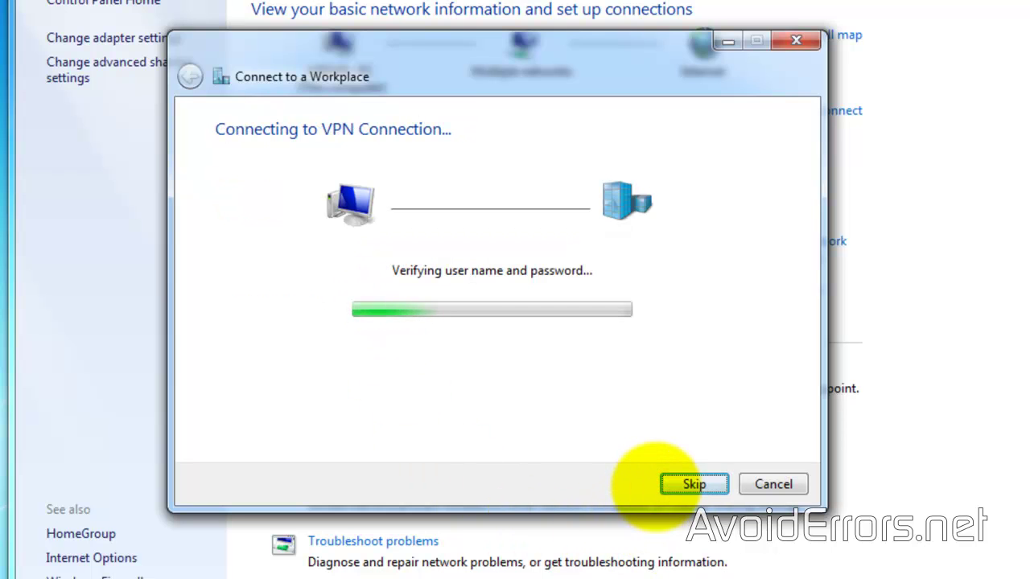